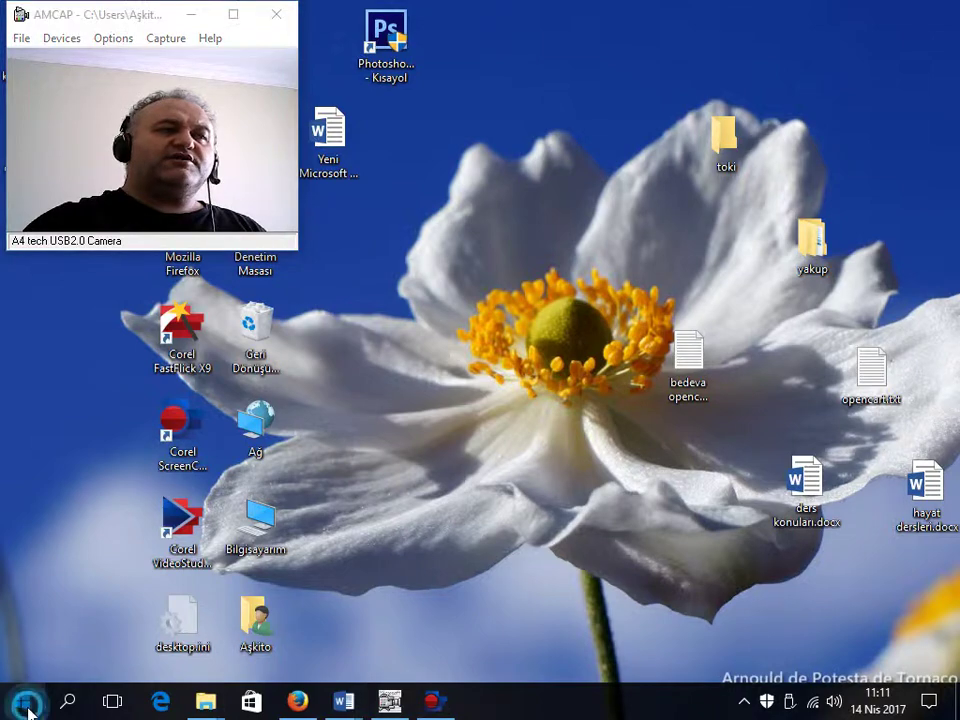
Step: Open Ekran Koruyucu Ayarları via Start, Settings, Kişiselleştirme and Kilit ekranı, then move the dialog aside
{"action": "left_click", "coordinate": [22, 700]}
{"action": "left_click", "coordinate": [30, 620]}
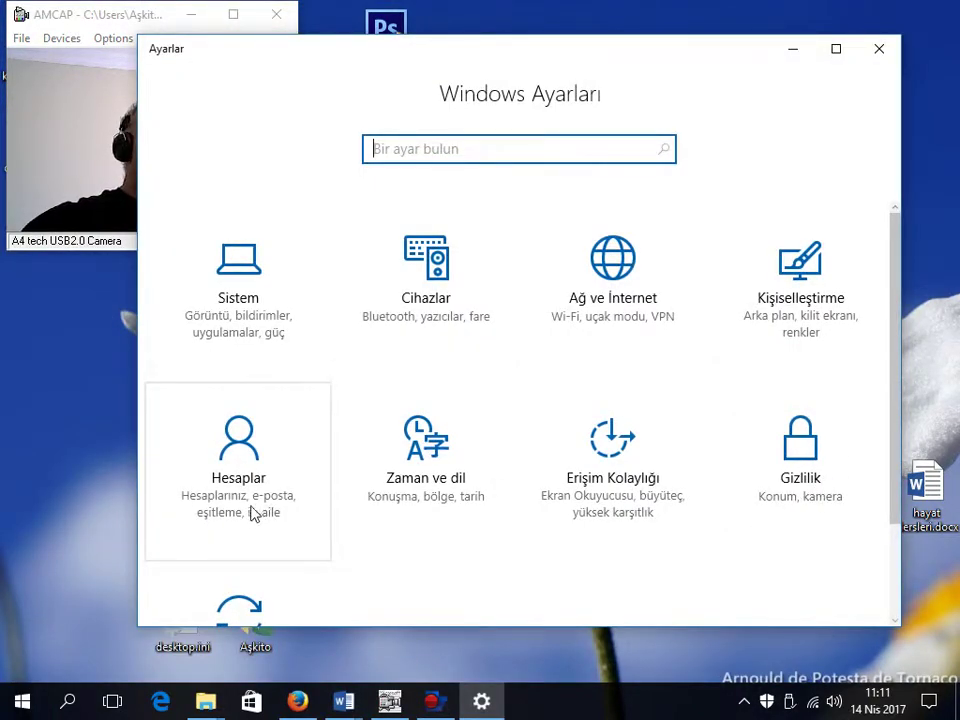
{"action": "scroll", "coordinate": [390, 400], "scroll_direction": "down", "scroll_amount": 1}
{"action": "left_click", "coordinate": [763, 270]}
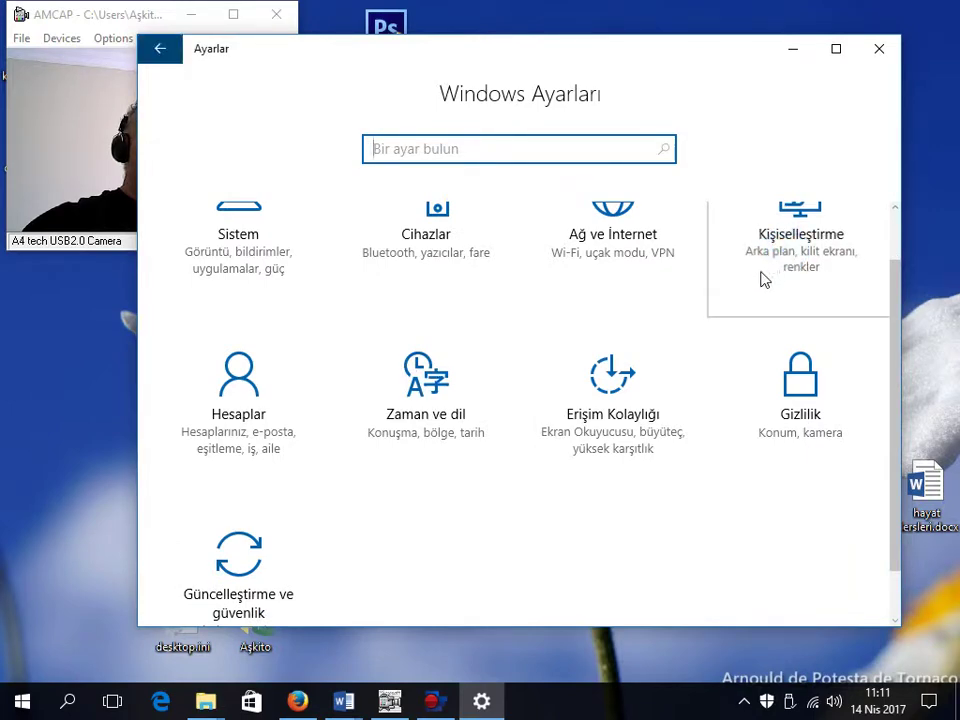
{"action": "scroll", "coordinate": [735, 510], "scroll_direction": "down", "scroll_amount": 3}
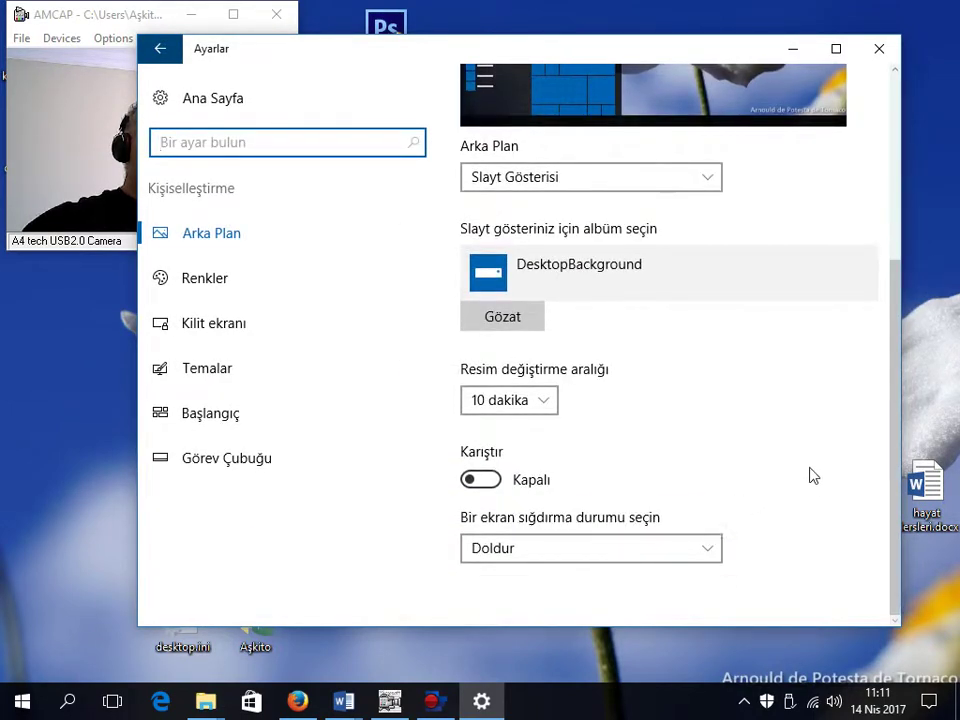
{"action": "scroll", "coordinate": [800, 482], "scroll_direction": "up", "scroll_amount": 3}
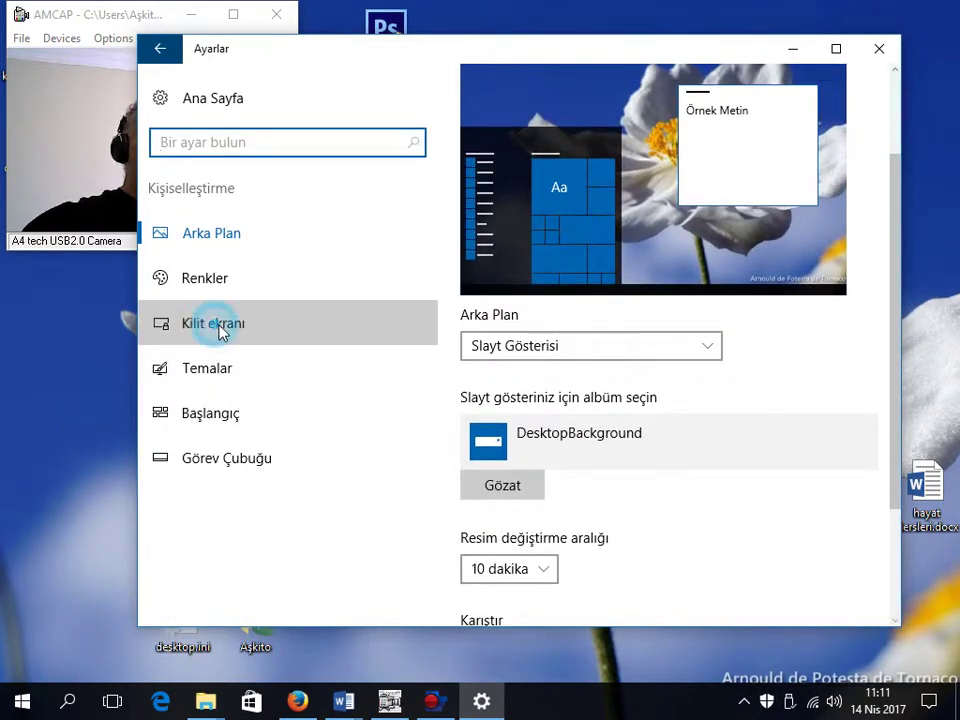
{"action": "left_click", "coordinate": [225, 333]}
{"action": "scroll", "coordinate": [853, 534], "scroll_direction": "down", "scroll_amount": 5}
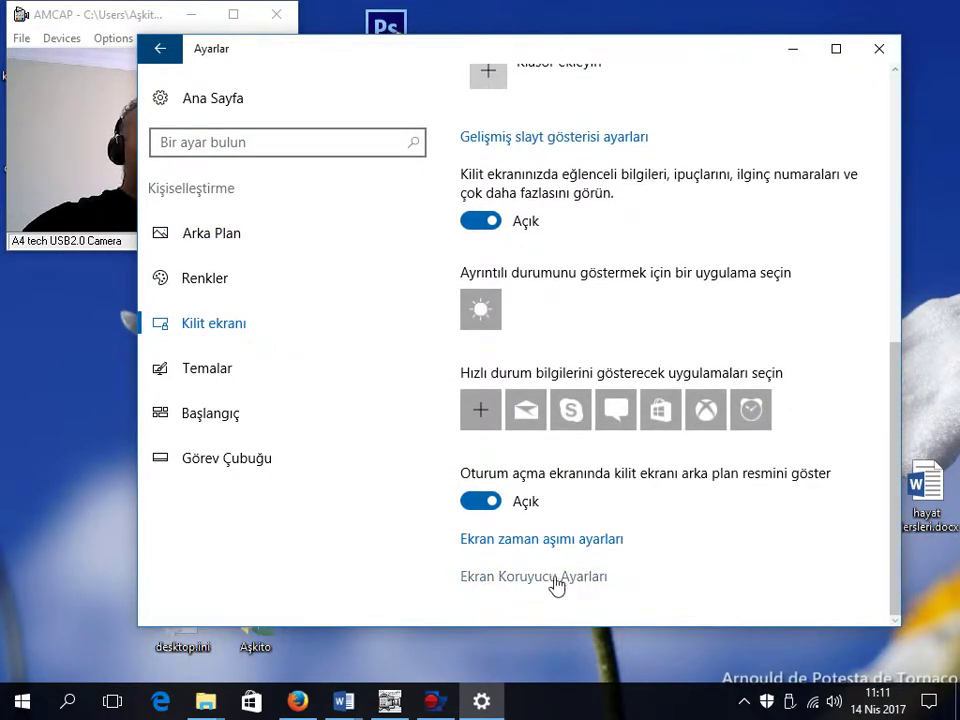
{"action": "left_click", "coordinate": [561, 580]}
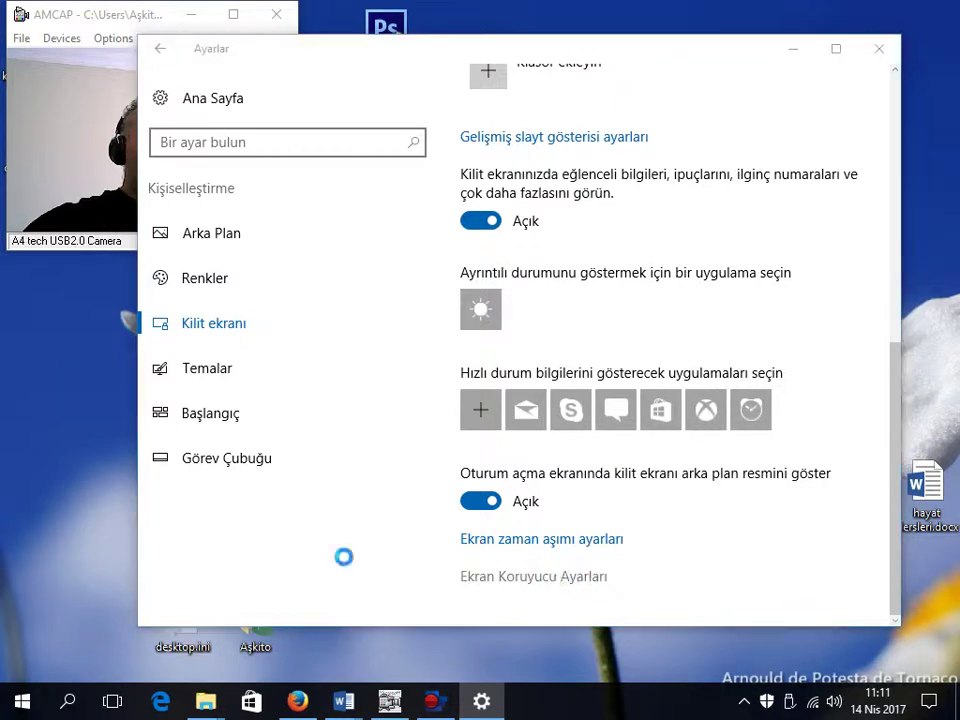
{"action": "left_click_drag", "start_coordinate": [322, 117], "coordinate": [525, 100]}
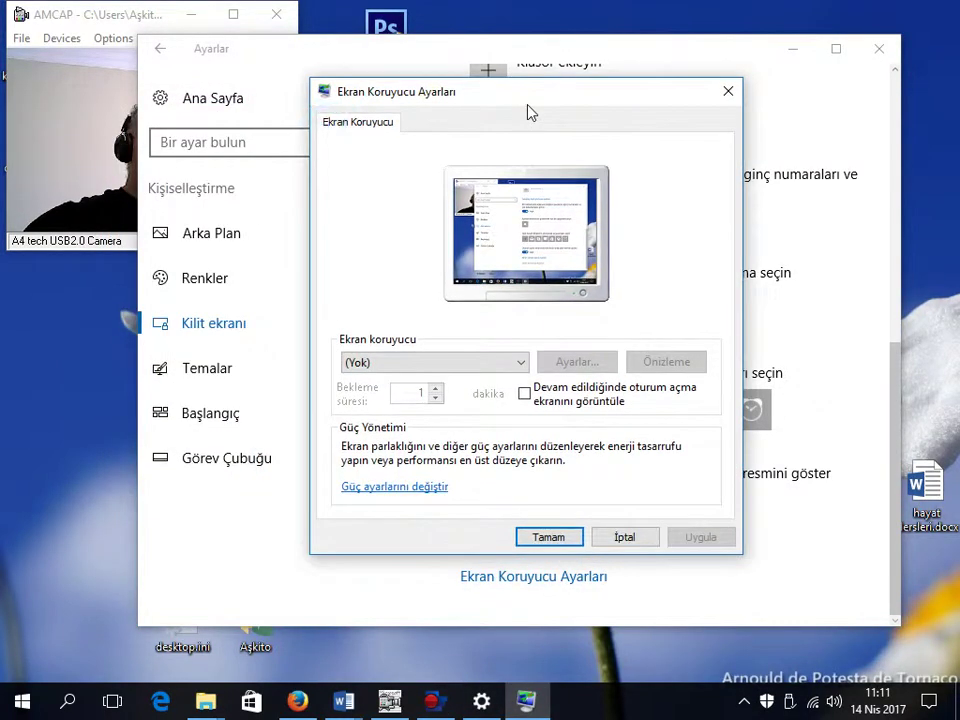
Step: Try 3B Metin, then choose Balonlar, preview its bubbles full screen, and reopen the screen saver list
{"action": "left_click", "coordinate": [447, 362]}
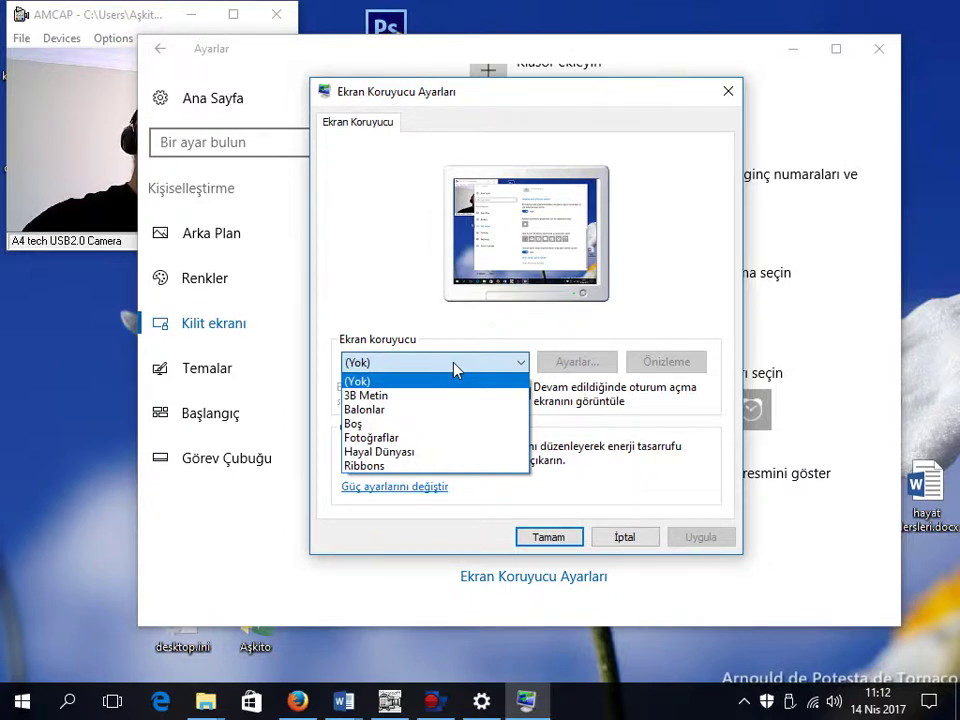
{"action": "left_click", "coordinate": [380, 394]}
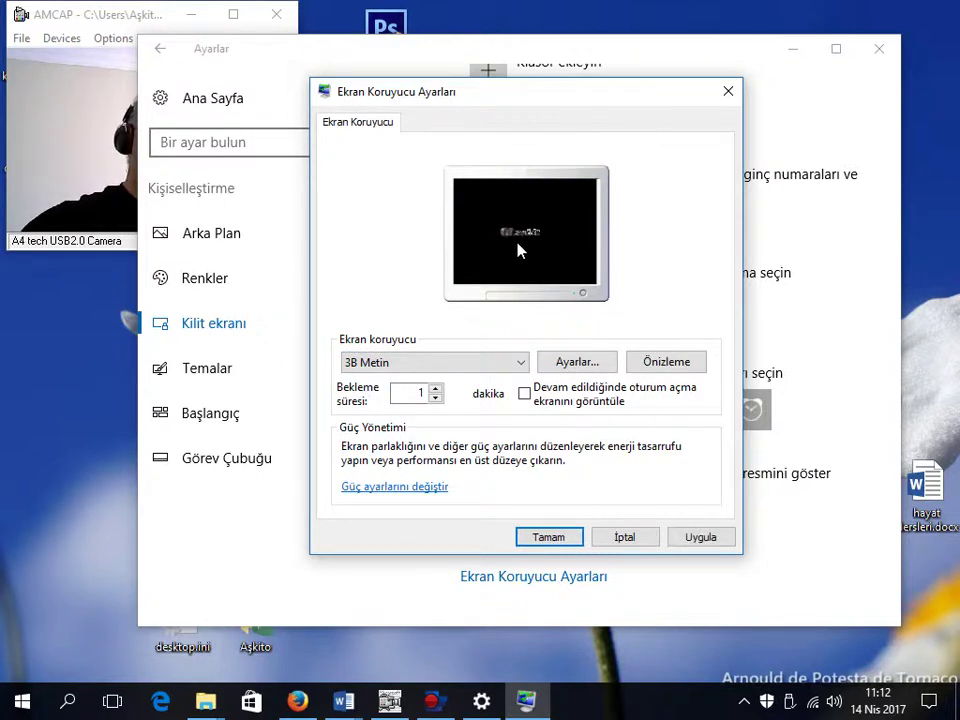
{"action": "left_click", "coordinate": [426, 363]}
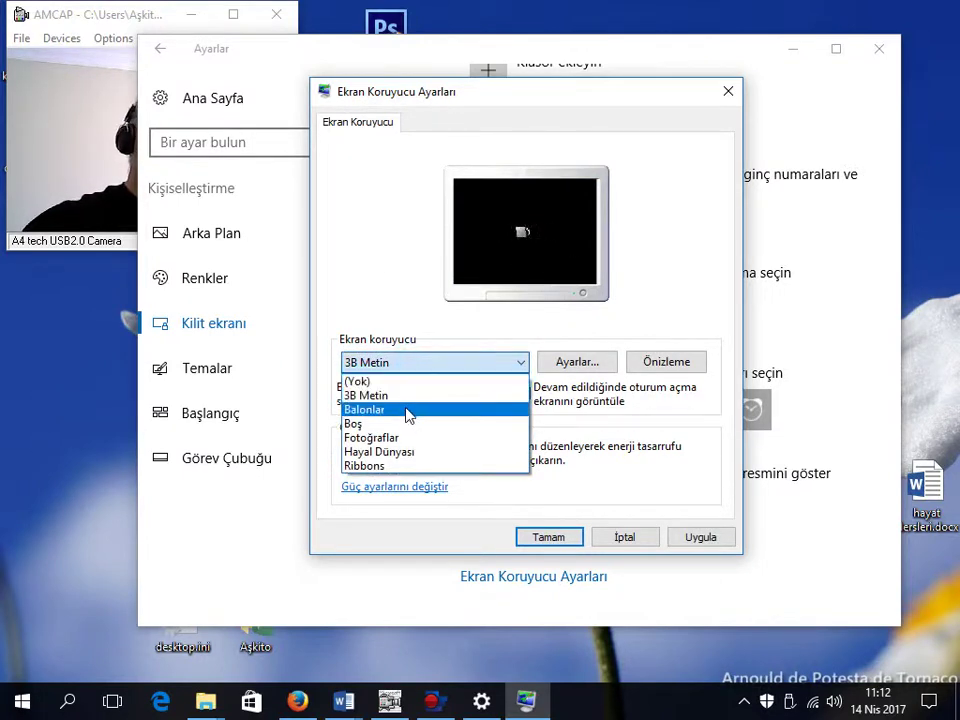
{"action": "left_click", "coordinate": [408, 410]}
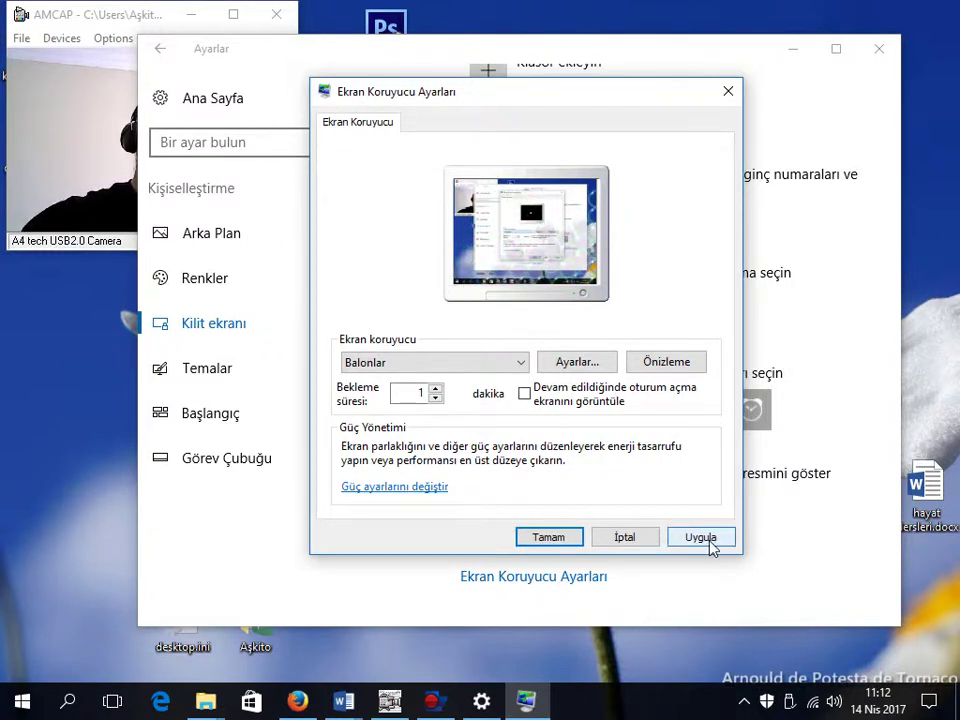
{"action": "left_click", "coordinate": [658, 366]}
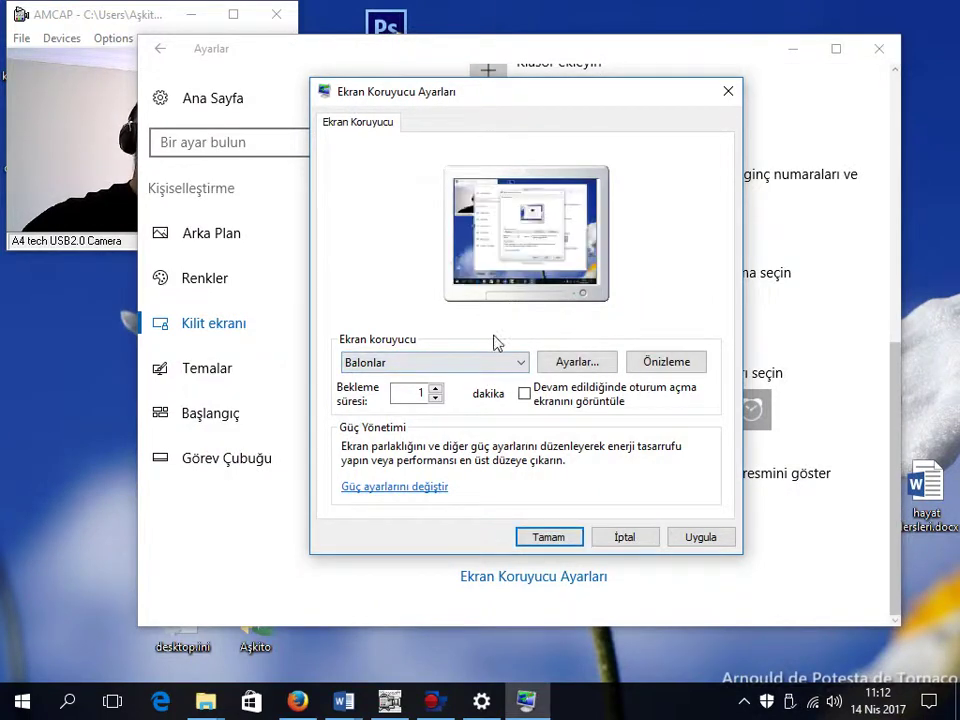
{"action": "left_click", "coordinate": [463, 368]}
{"action": "scroll", "coordinate": [450, 385], "scroll_direction": "up", "scroll_amount": 1}
Step: Choose 3B Metin, replace its Özel Metin with a person's name, and preview it
{"action": "left_click", "coordinate": [440, 392]}
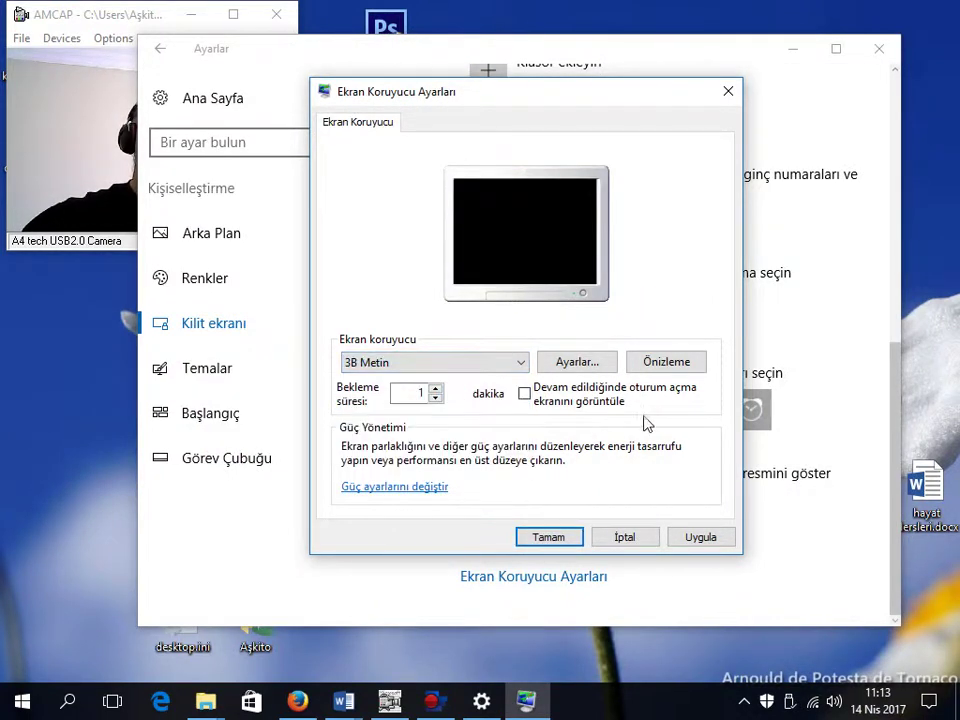
{"action": "left_click", "coordinate": [673, 370]}
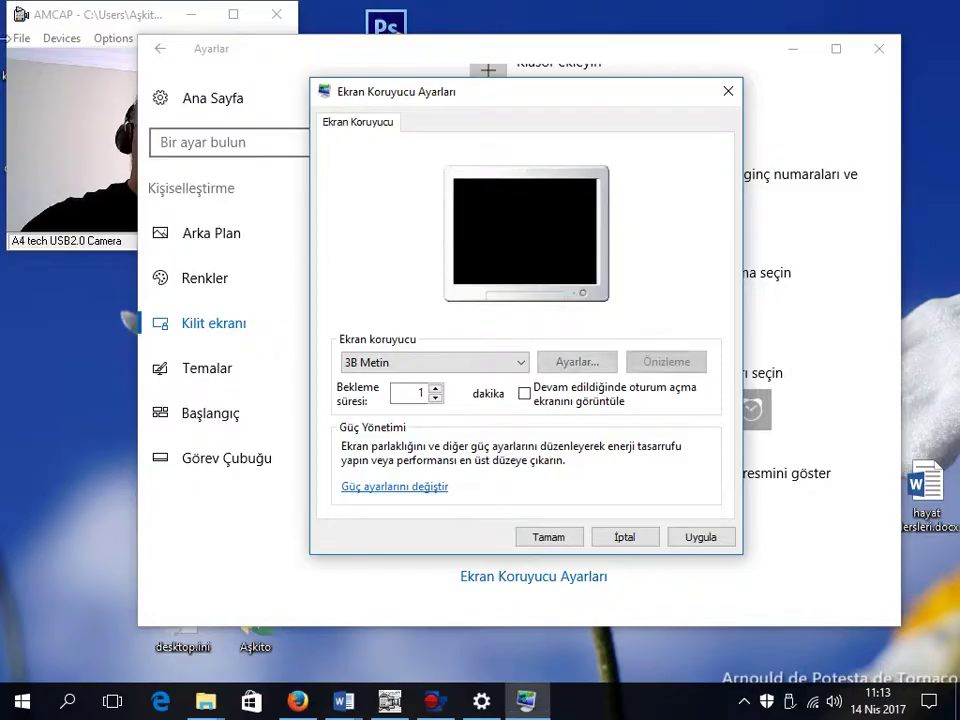
{"action": "left_click", "coordinate": [583, 366]}
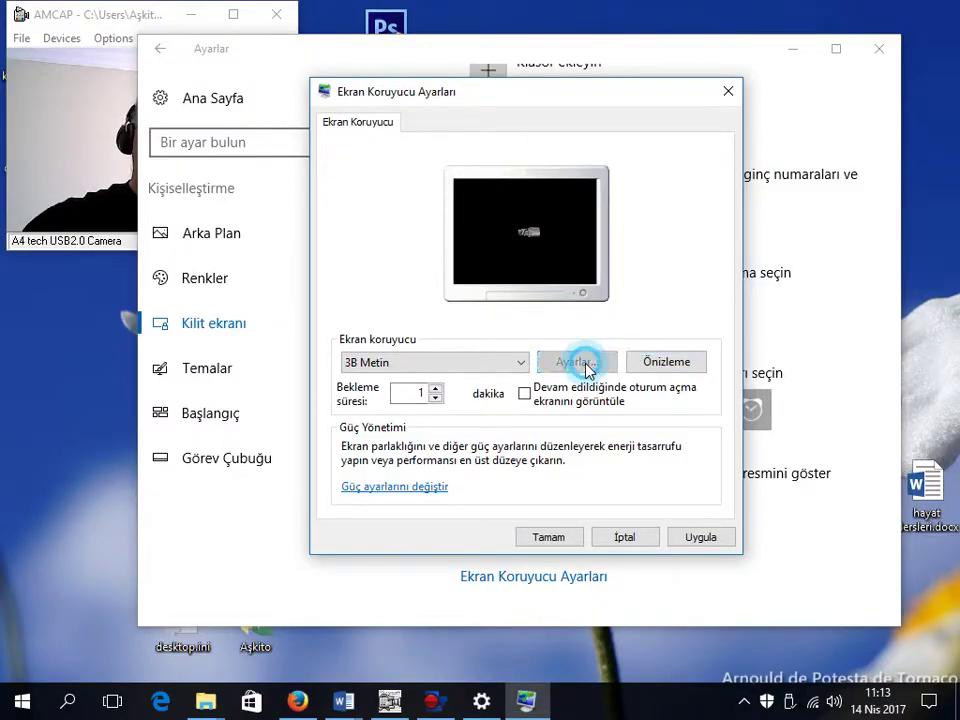
{"action": "double_click", "coordinate": [487, 209]}
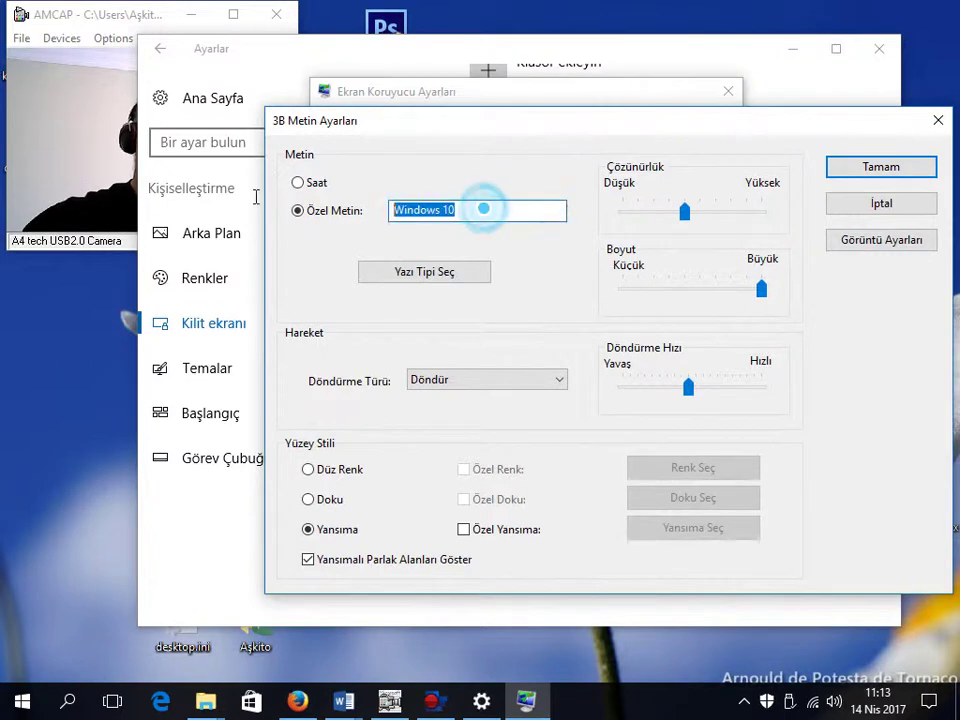
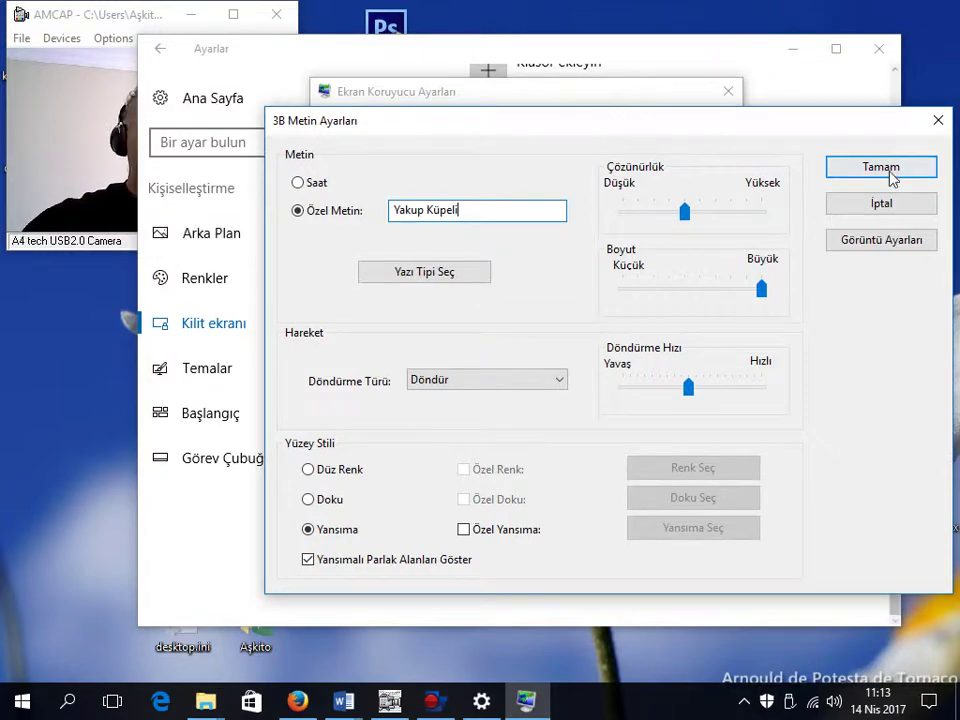
{"action": "left_click", "coordinate": [891, 177]}
{"action": "left_click", "coordinate": [667, 365]}
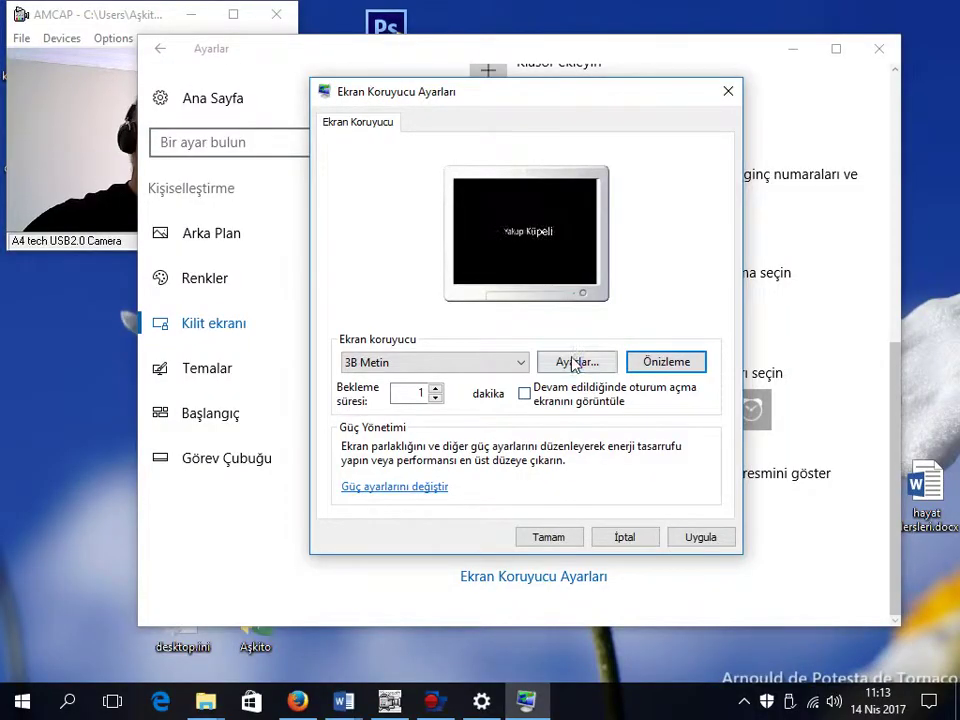
Step: Set 3B Metin's Döndürme Türü to Sallanma with slightly faster rotation and confirm
{"action": "left_click", "coordinate": [568, 362]}
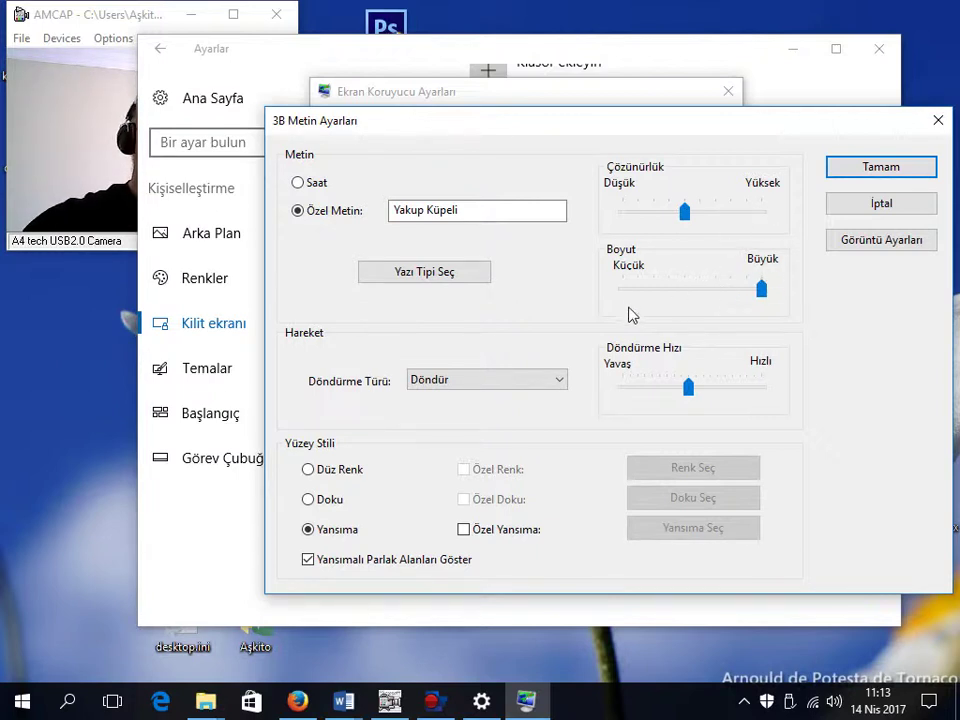
{"action": "left_click_drag", "start_coordinate": [691, 388], "coordinate": [710, 389]}
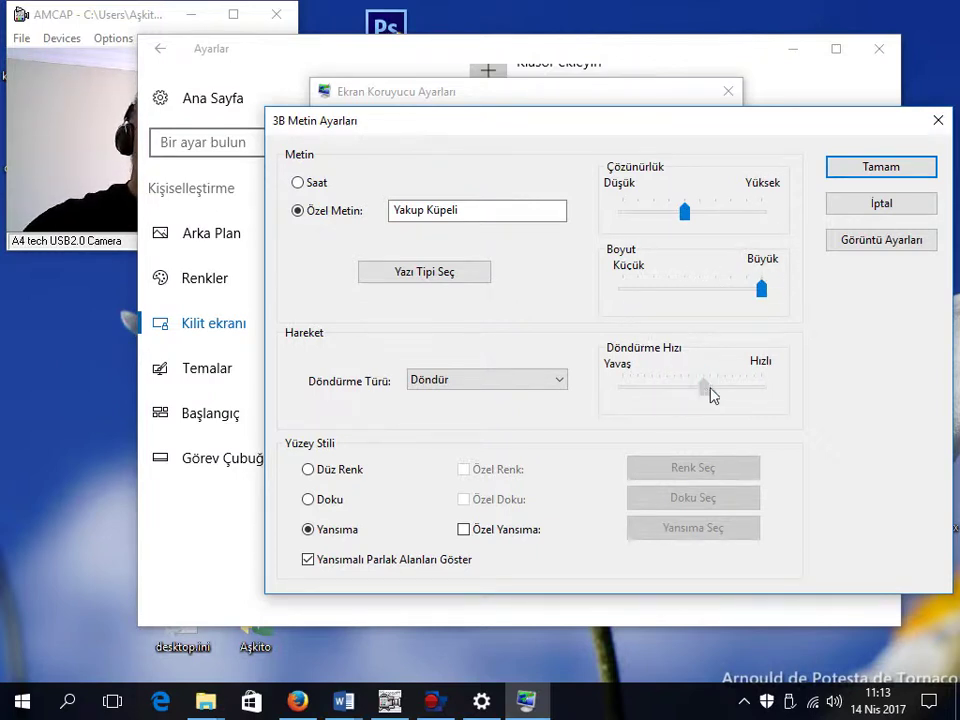
{"action": "left_click", "coordinate": [533, 380]}
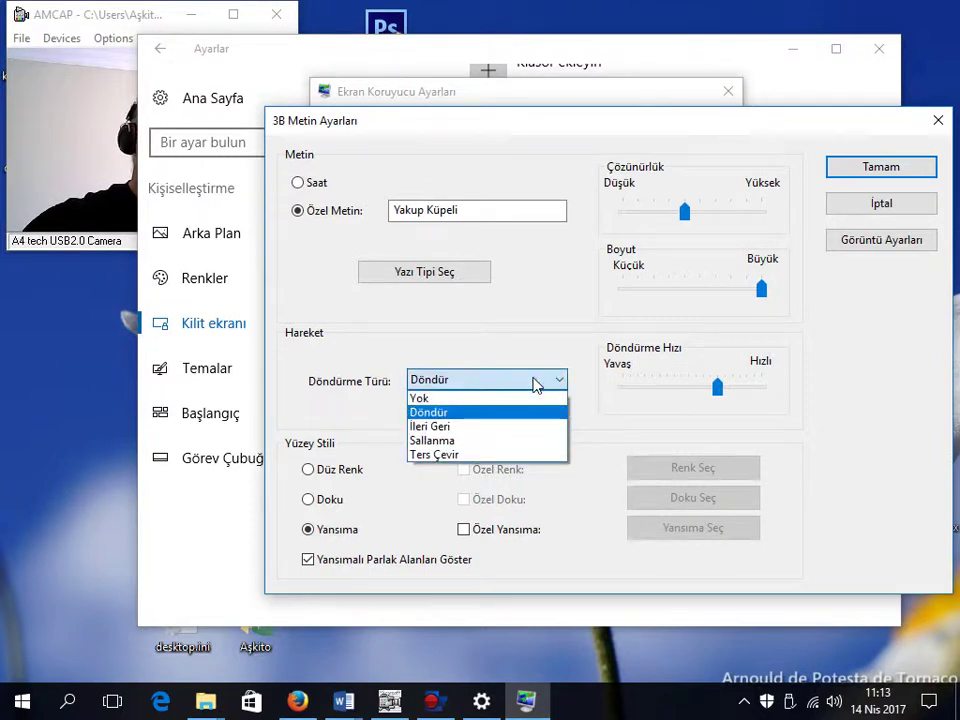
{"action": "left_click", "coordinate": [511, 441]}
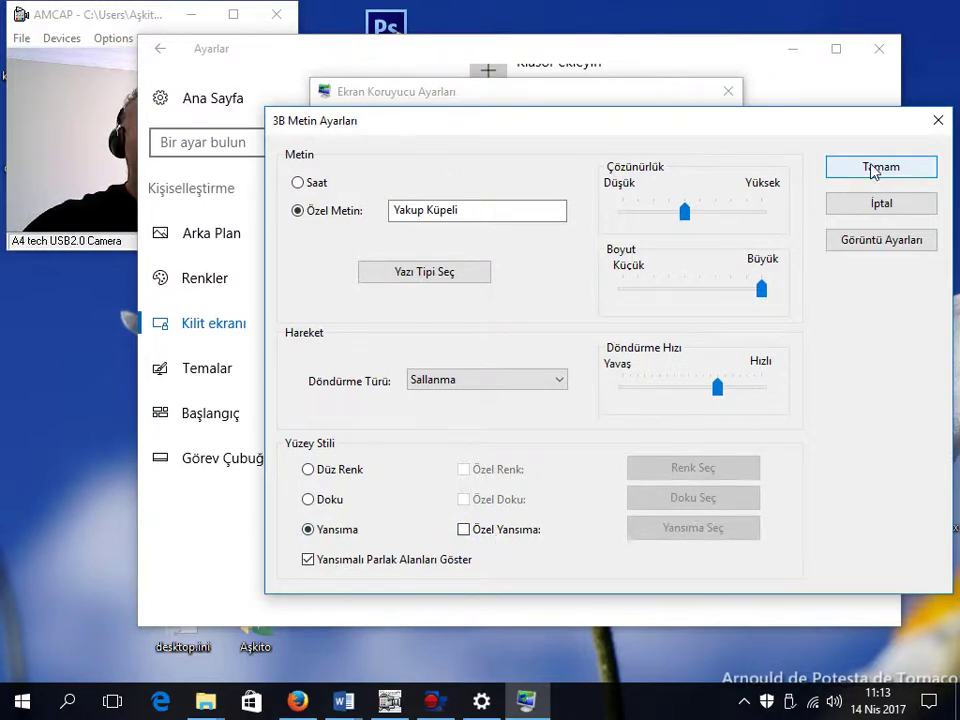
{"action": "left_click", "coordinate": [881, 203]}
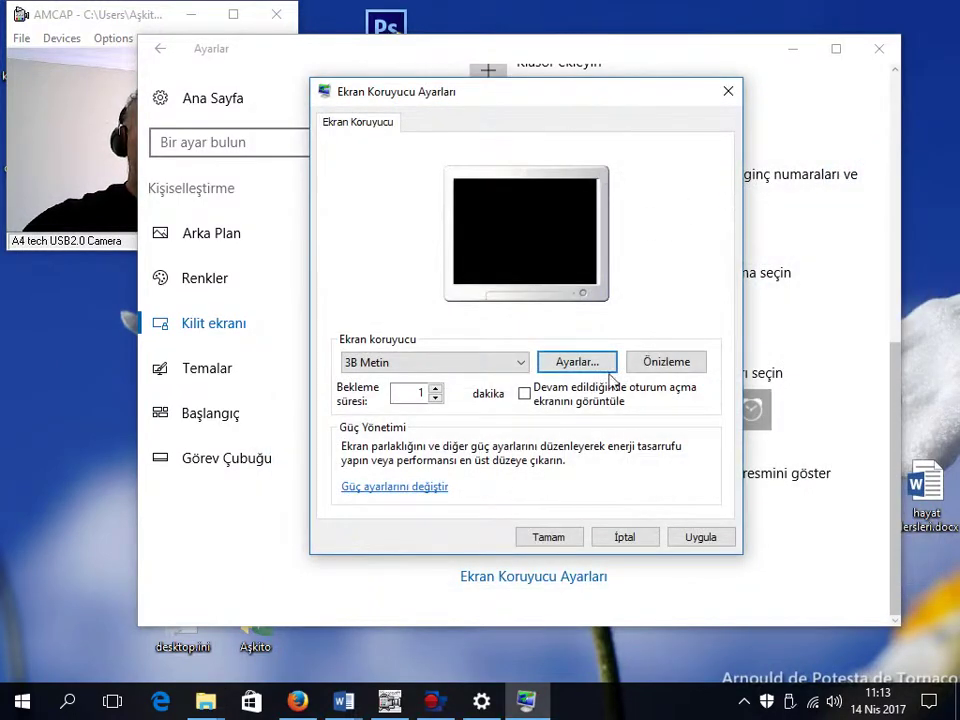
Step: Preview 3B Metin, switch via Boş to Fotoğraflar, preview the slideshow, and open its options
{"action": "left_click", "coordinate": [666, 360]}
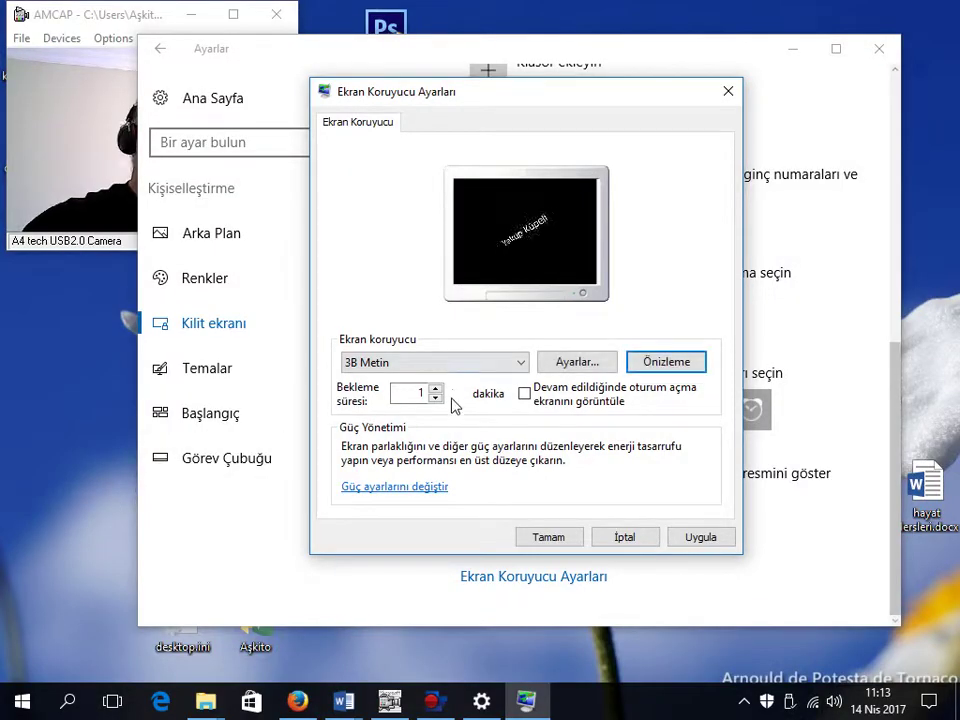
{"action": "left_click", "coordinate": [480, 366]}
{"action": "left_click", "coordinate": [411, 424]}
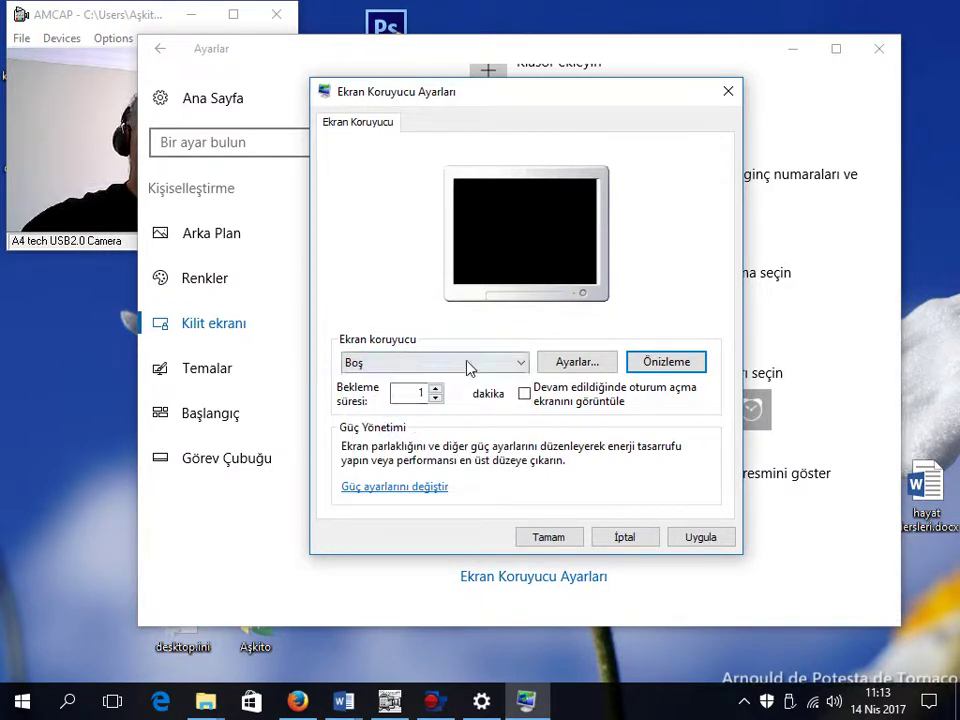
{"action": "left_click", "coordinate": [467, 364]}
{"action": "left_click", "coordinate": [393, 437]}
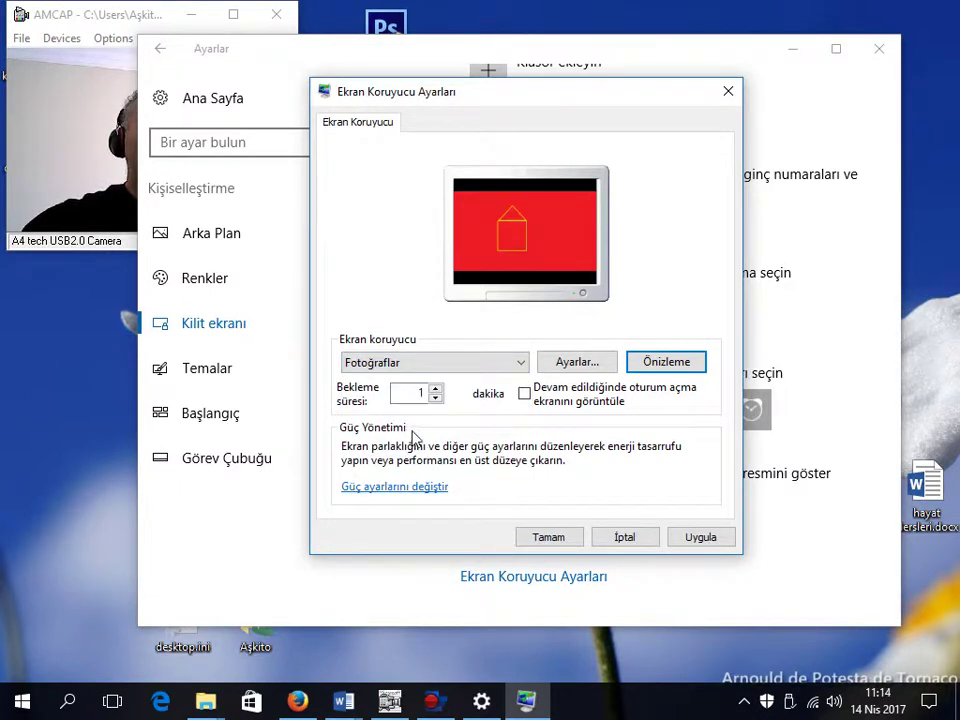
{"action": "left_click", "coordinate": [659, 364]}
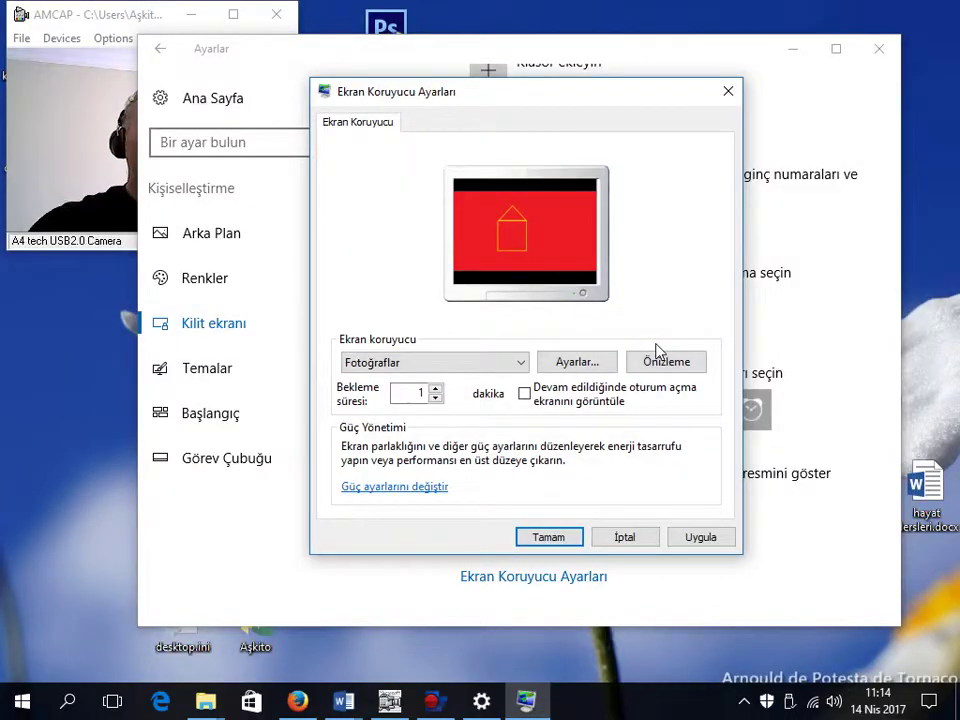
{"action": "left_click", "coordinate": [680, 363]}
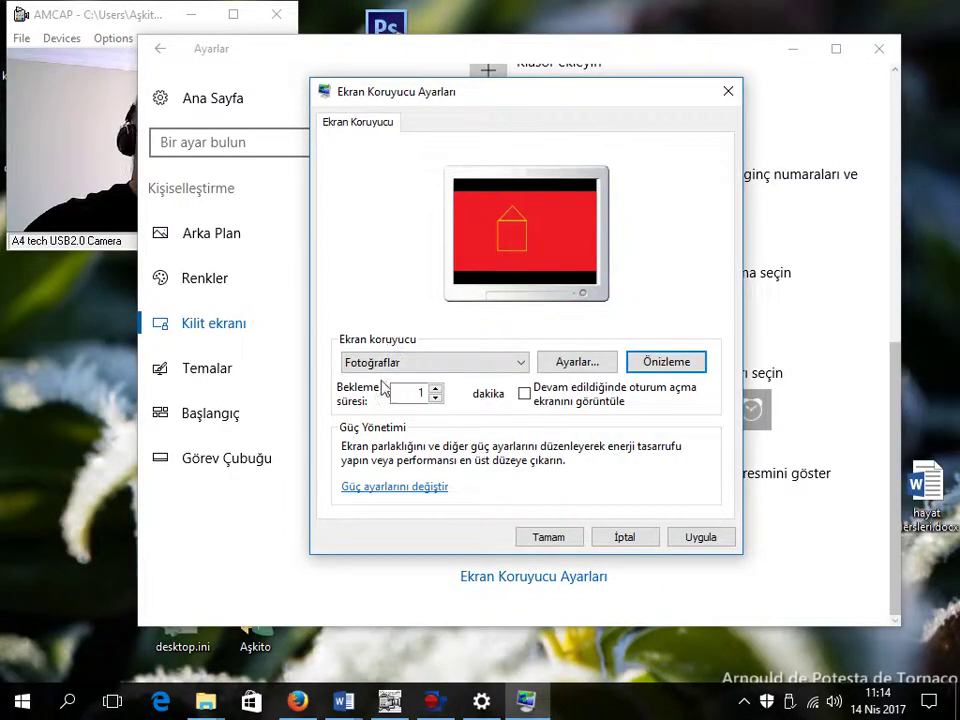
{"action": "left_click", "coordinate": [601, 364]}
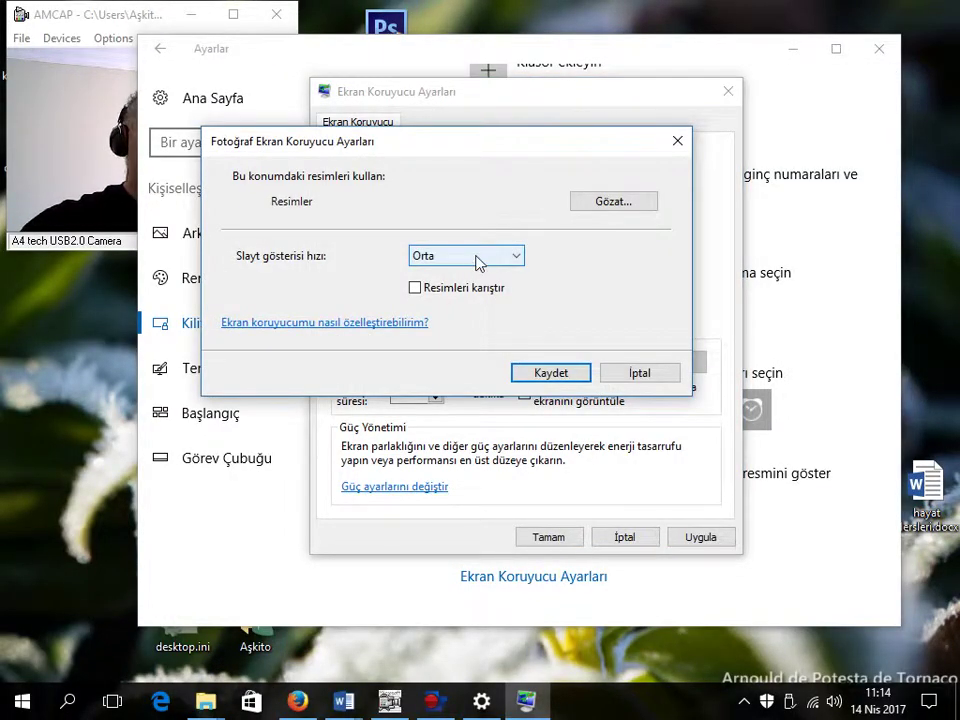
Step: Save the photo options unchanged, keeping the Resimler folder and Orta slideshow speed
{"action": "left_click", "coordinate": [477, 257]}
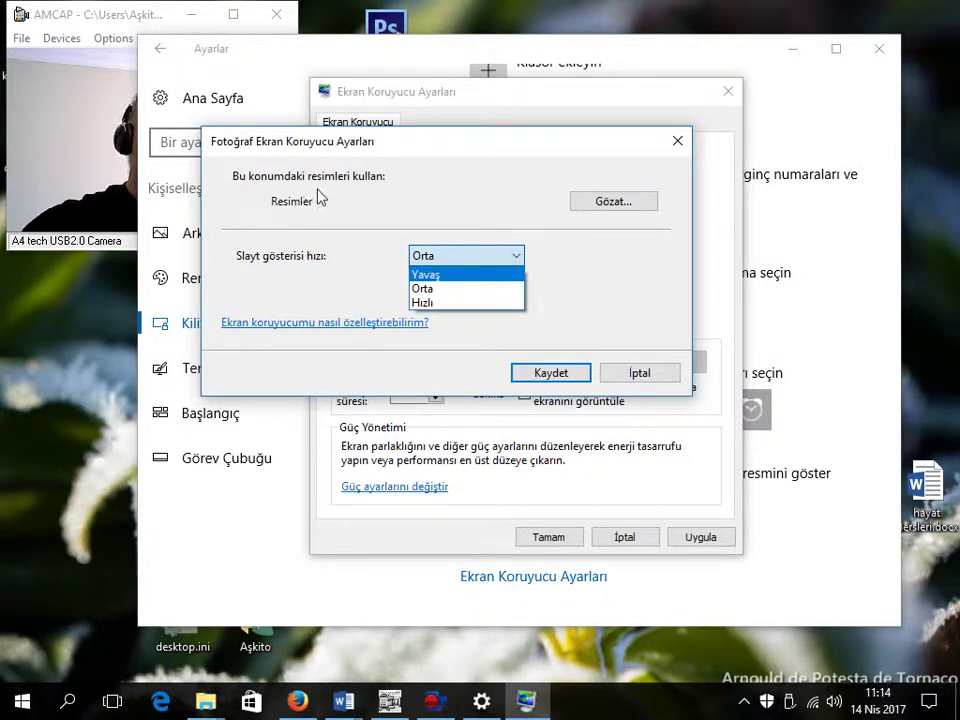
{"action": "left_click", "coordinate": [620, 201]}
{"action": "left_click", "coordinate": [620, 202]}
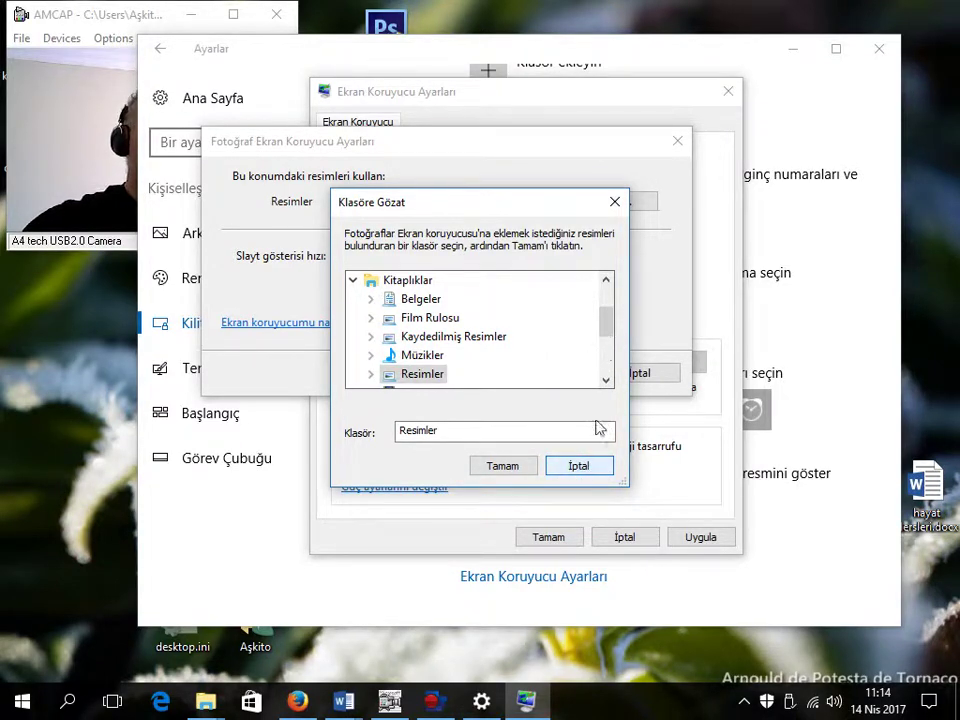
{"action": "left_click", "coordinate": [580, 470]}
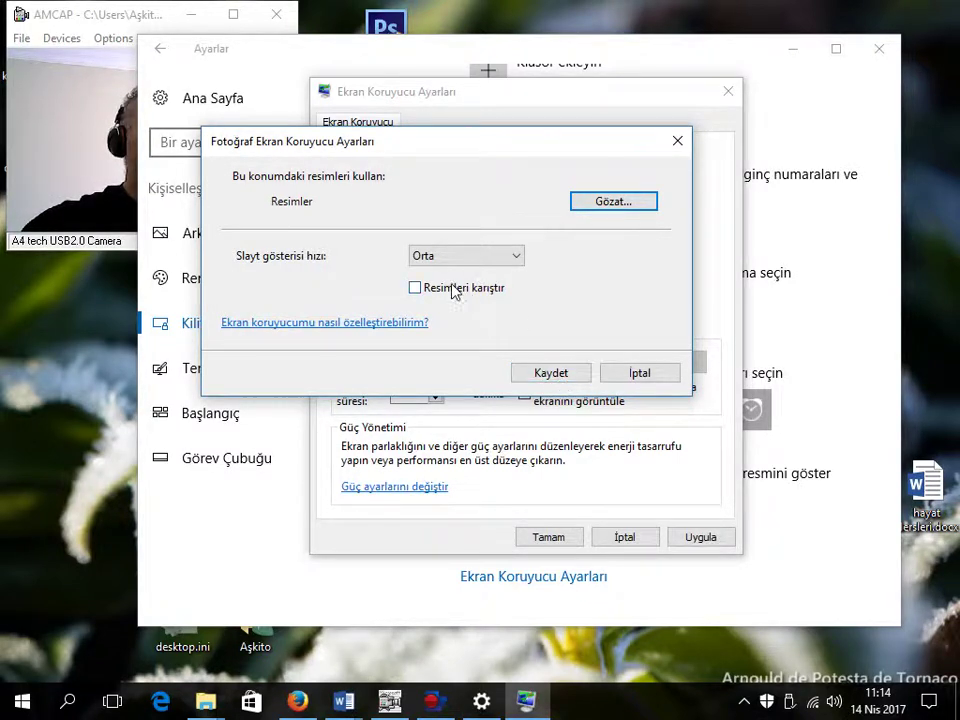
{"action": "left_click", "coordinate": [550, 370]}
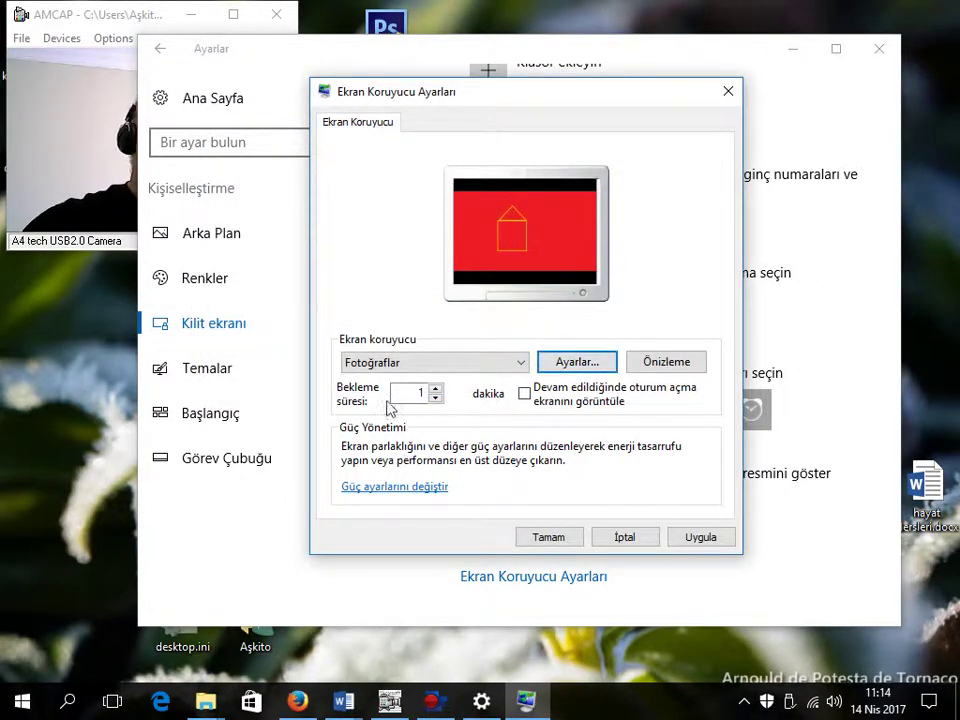
Step: Select Hayal Dünyası as the screen saver and preview it full screen twice
{"action": "left_click", "coordinate": [462, 366]}
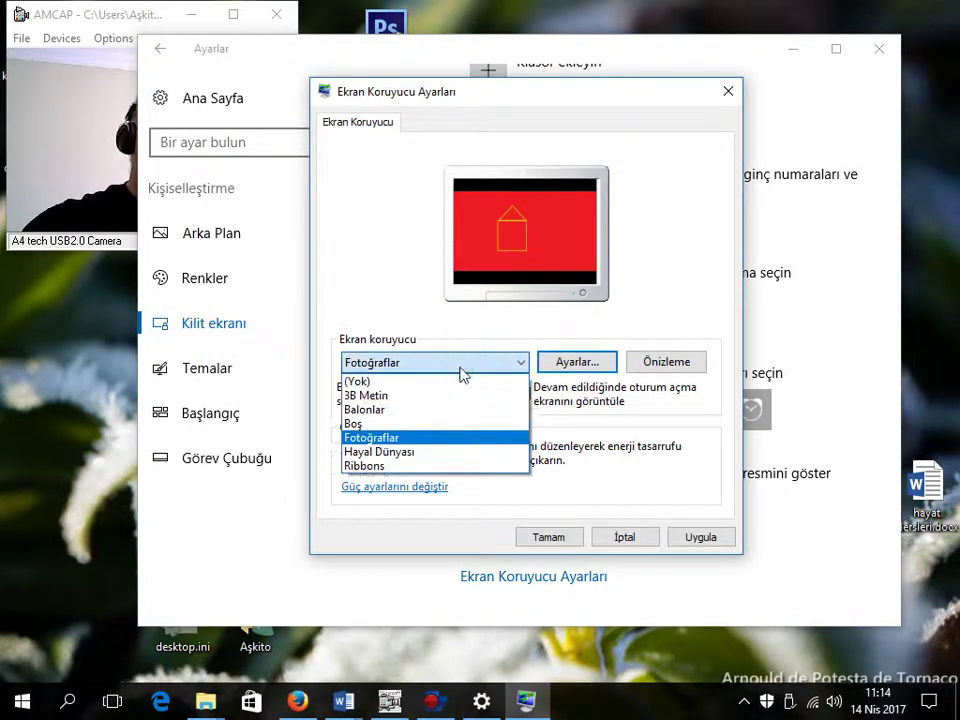
{"action": "left_click", "coordinate": [432, 455]}
{"action": "left_click", "coordinate": [662, 366]}
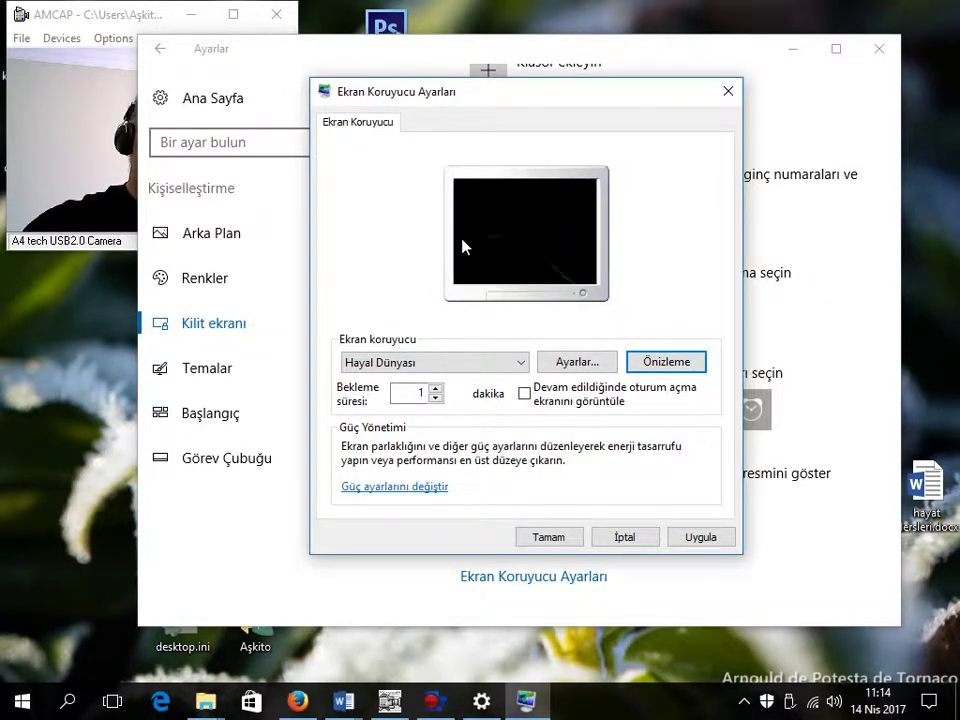
{"action": "left_click", "coordinate": [489, 366]}
{"action": "left_click", "coordinate": [453, 452]}
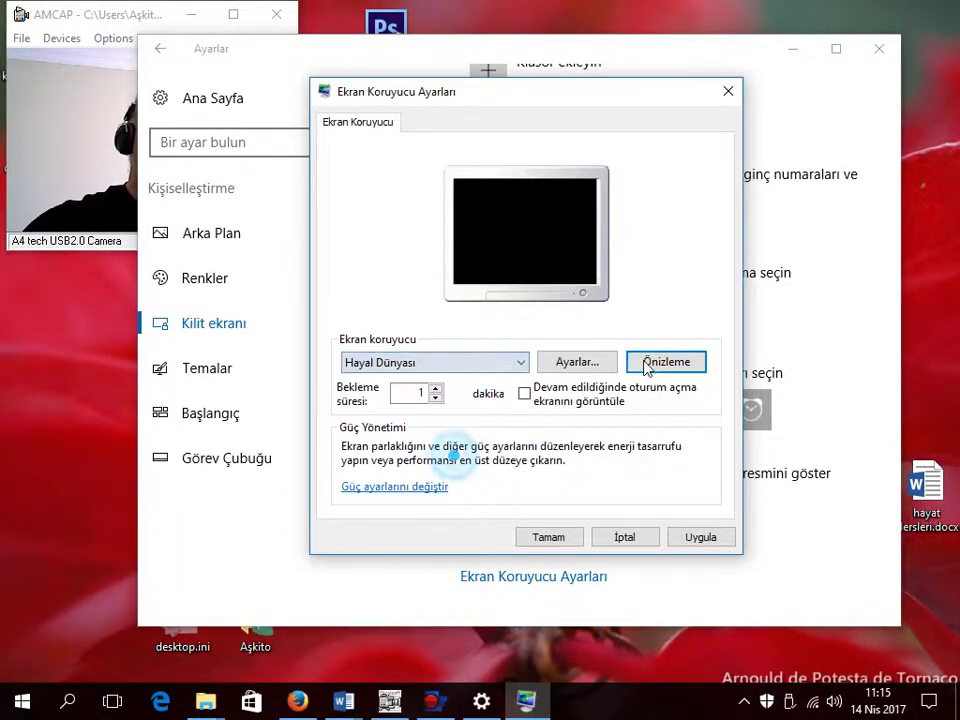
{"action": "left_click", "coordinate": [660, 364]}
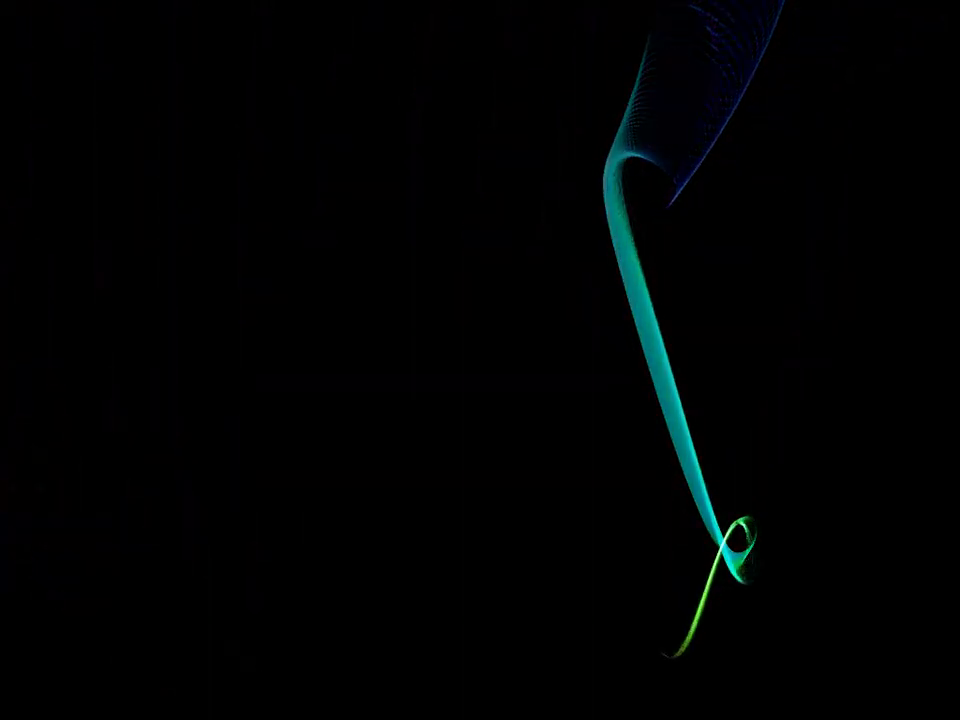
Step: Select Ribbons from the screen saver list and preview it full screen
{"action": "mouse_move", "coordinate": [378, 506]}
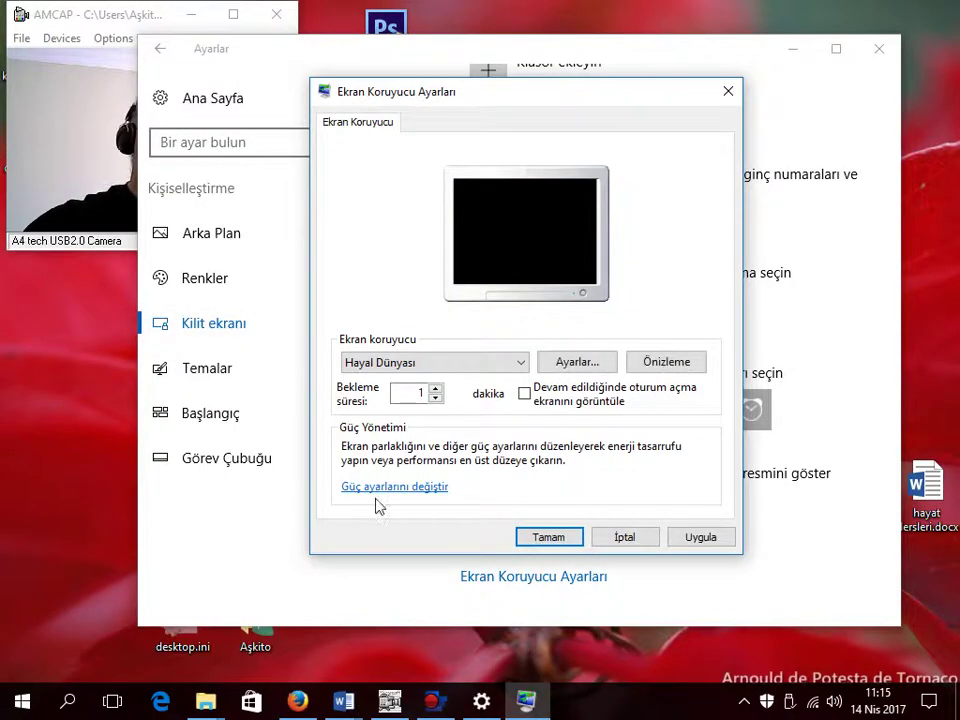
{"action": "left_click", "coordinate": [466, 365]}
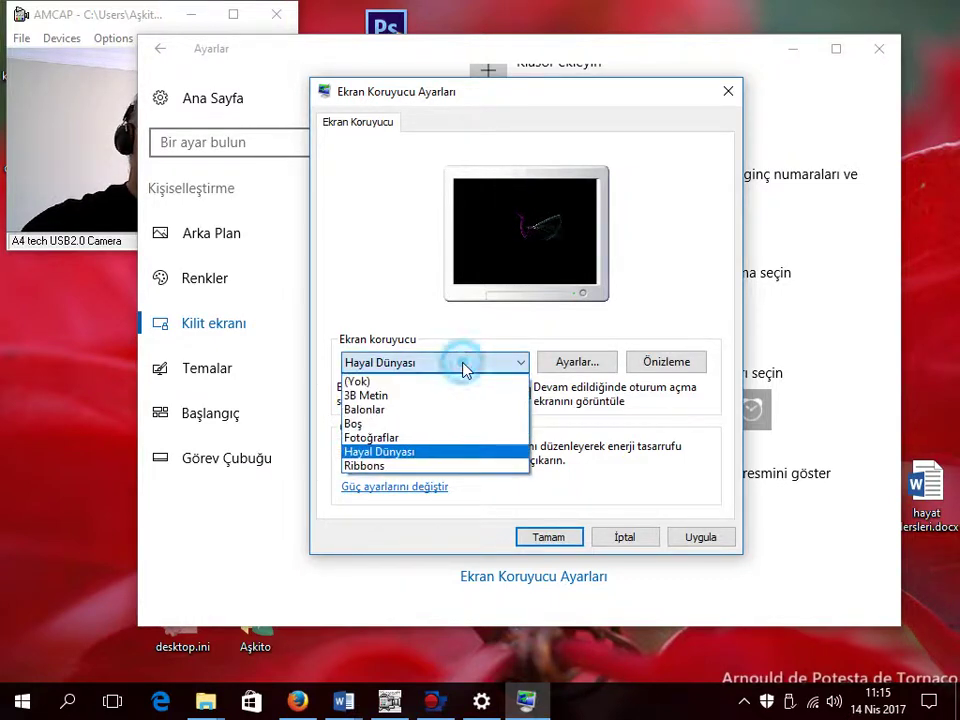
{"action": "left_click", "coordinate": [439, 466]}
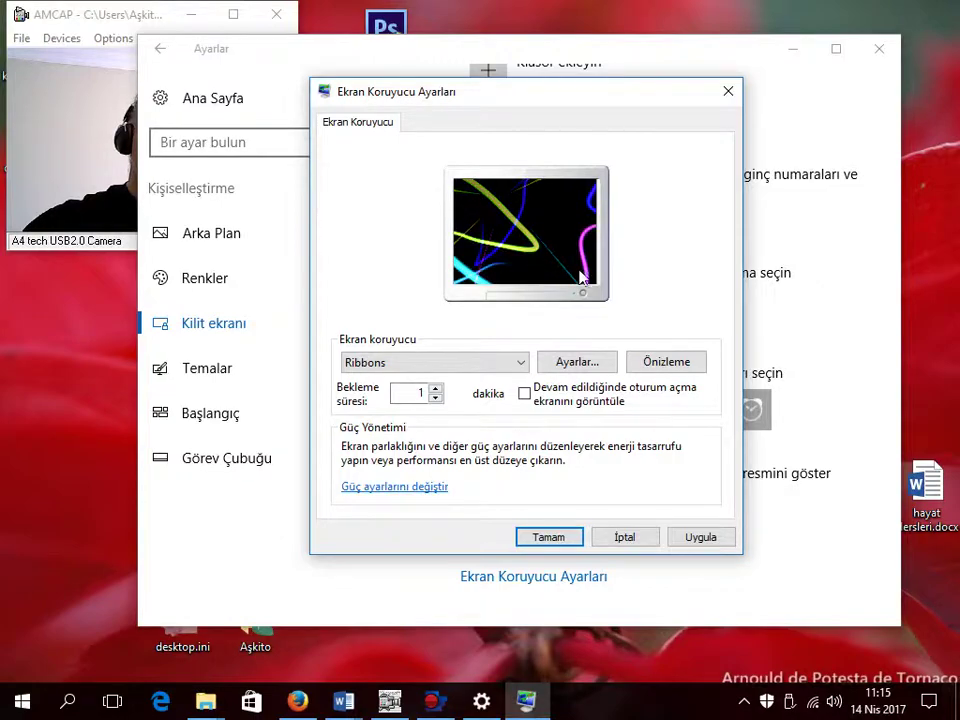
{"action": "left_click", "coordinate": [668, 361]}
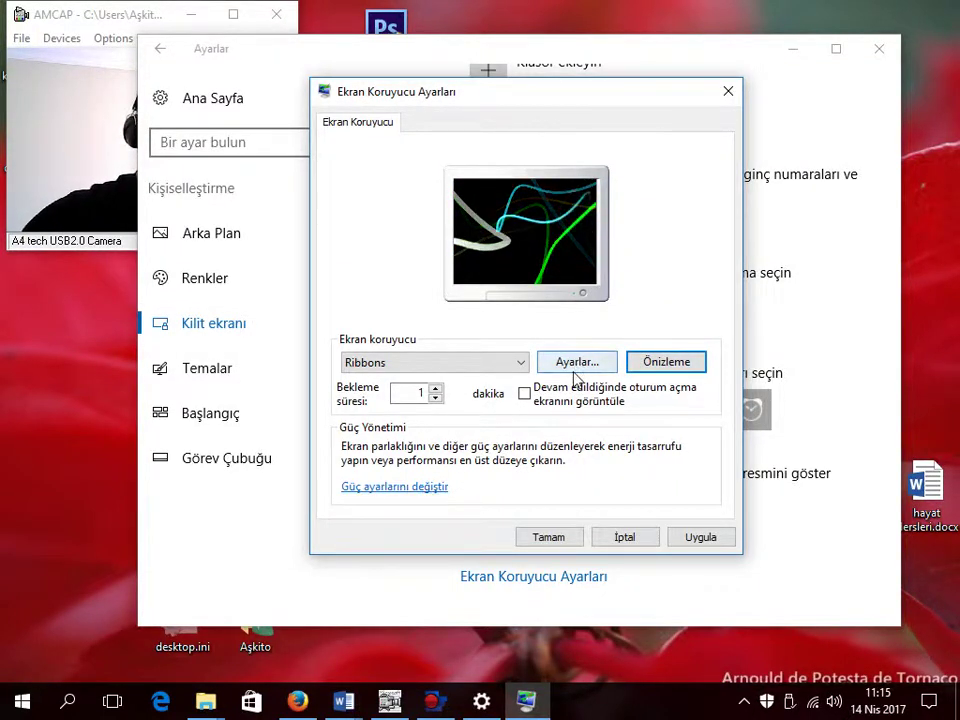
Step: Keep Ribbons at a 1-minute wait, apply with the sign-in-on-resume option on, then uncheck it
{"action": "double_click", "coordinate": [410, 392]}
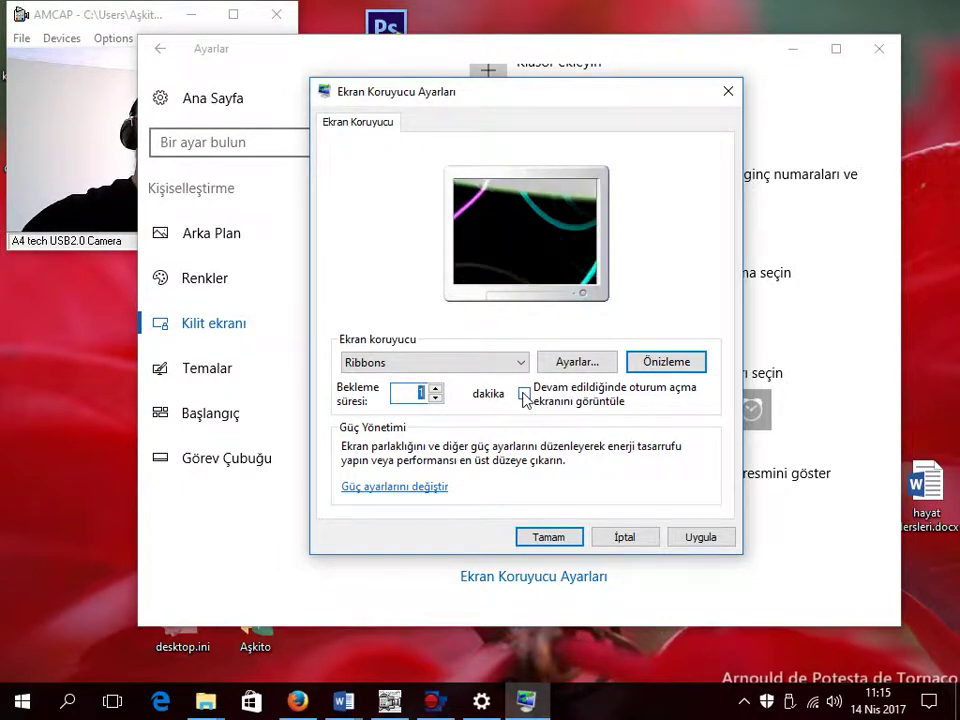
{"action": "left_click", "coordinate": [524, 395]}
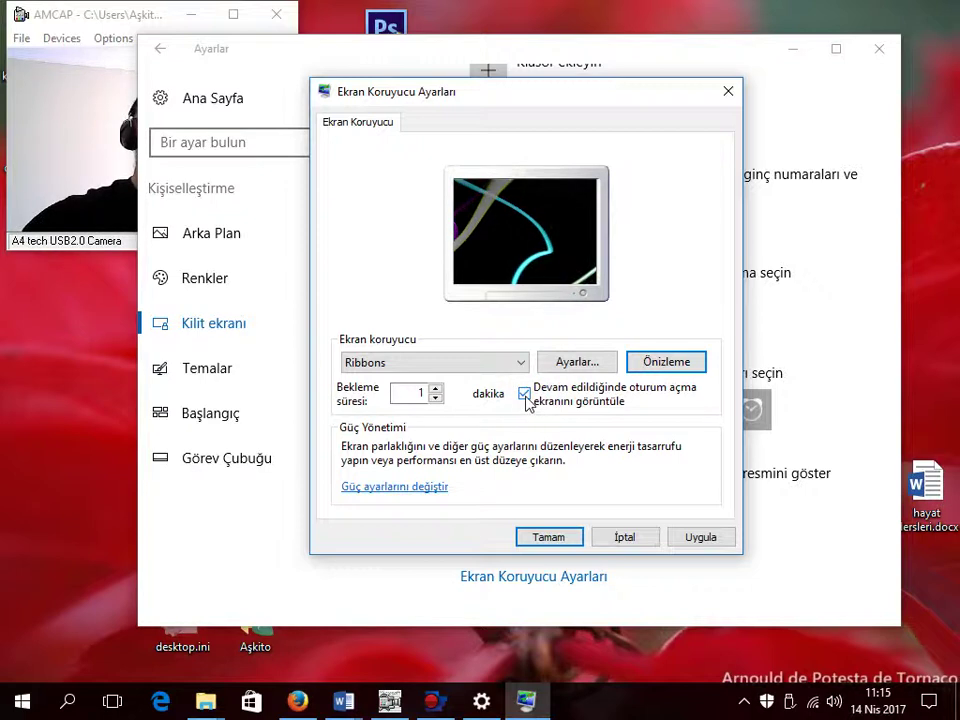
{"action": "left_click", "coordinate": [525, 395]}
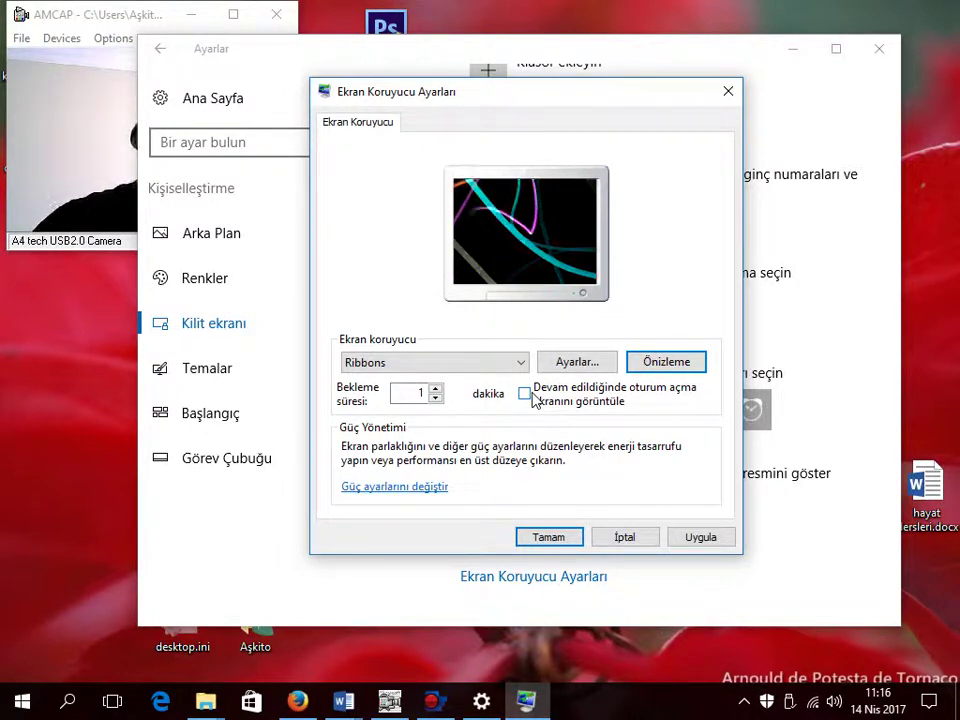
{"action": "left_click", "coordinate": [525, 395]}
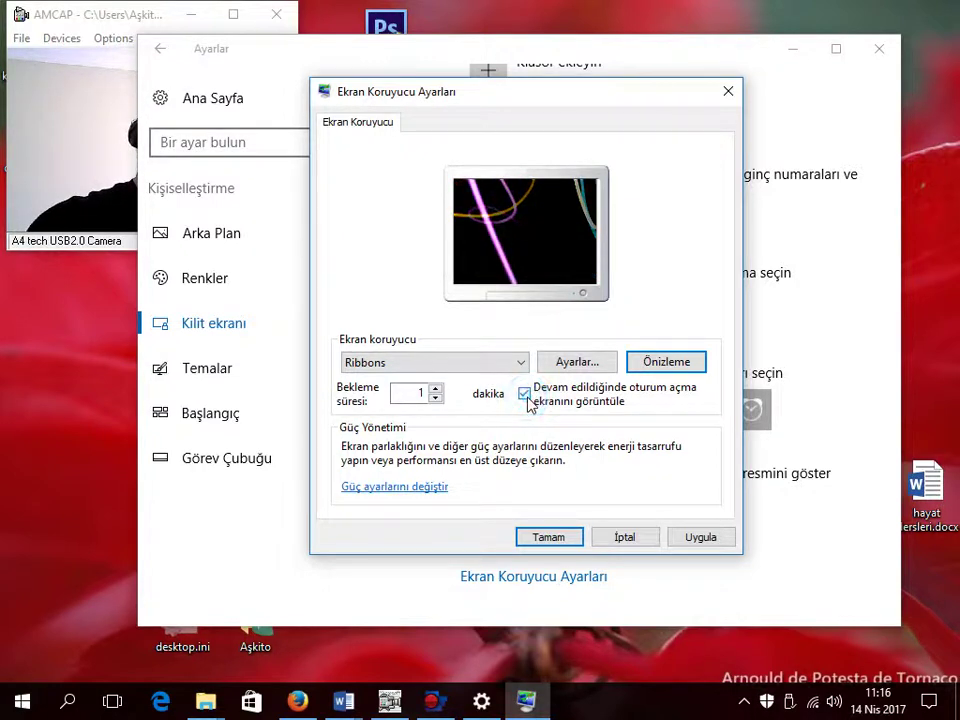
{"action": "left_click", "coordinate": [714, 539]}
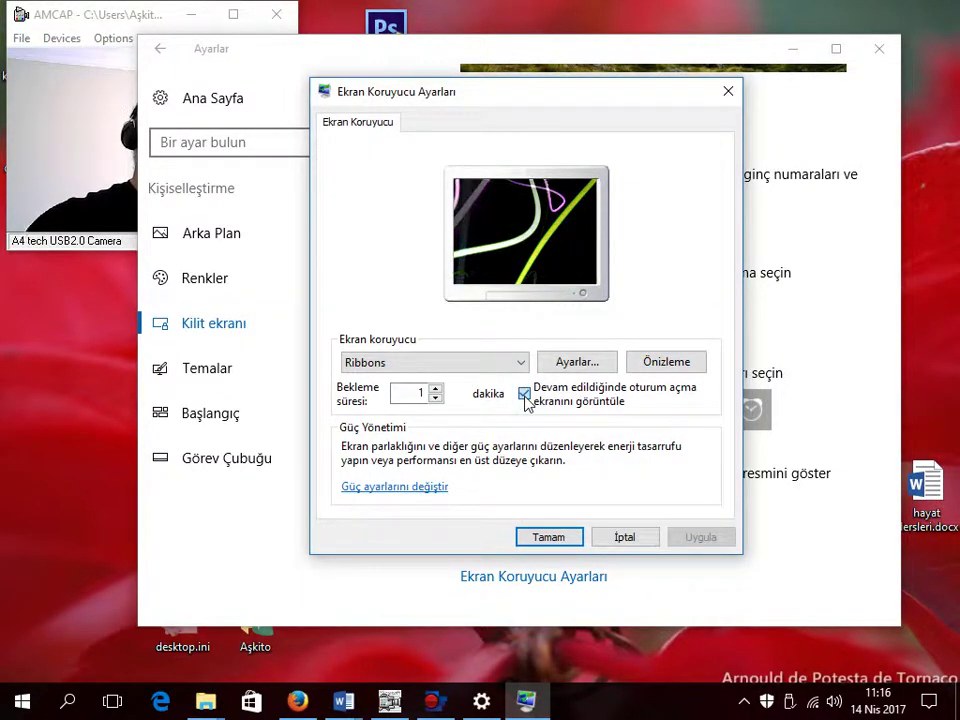
{"action": "left_click", "coordinate": [525, 395]}
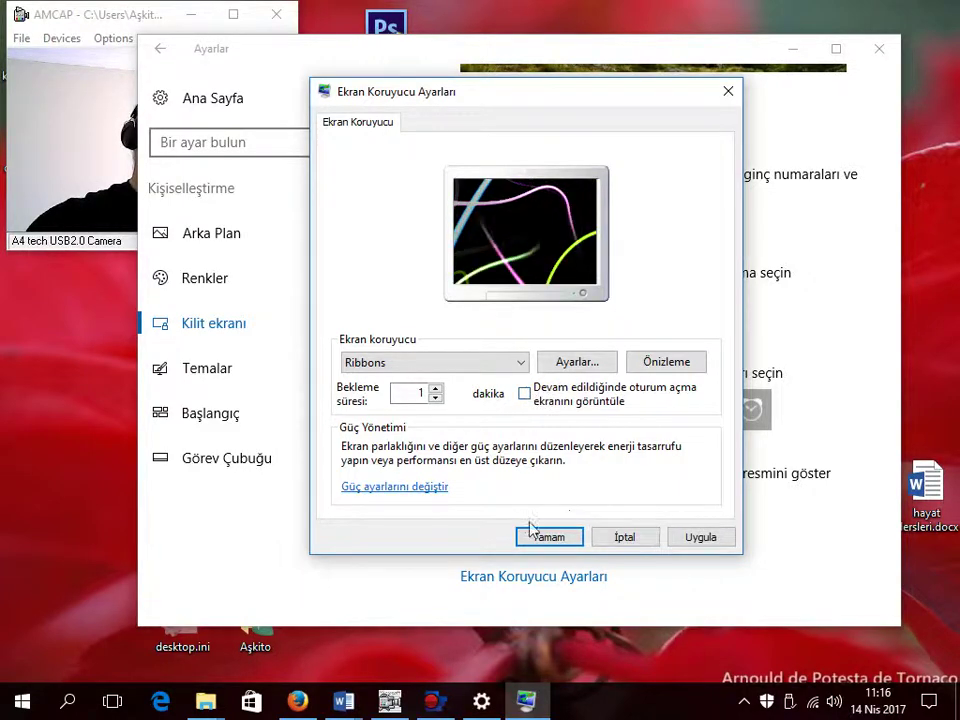
Step: Apply and confirm Ribbons with a 1-minute wait, then close Settings
{"action": "left_click", "coordinate": [686, 538]}
{"action": "left_click", "coordinate": [549, 538]}
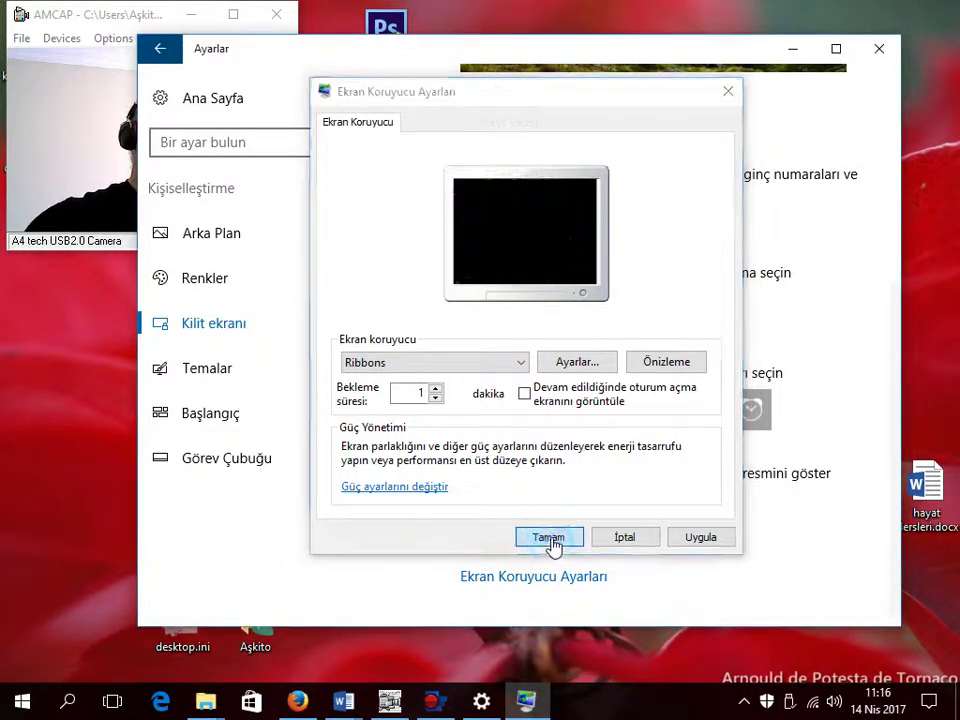
{"action": "left_click", "coordinate": [879, 48]}
Step: Reopen Ekran Koruyucu Ayarları via Start, Kişiselleştirme and Kilit ekranı, cancel it, and close Settings
{"action": "left_click", "coordinate": [21, 700]}
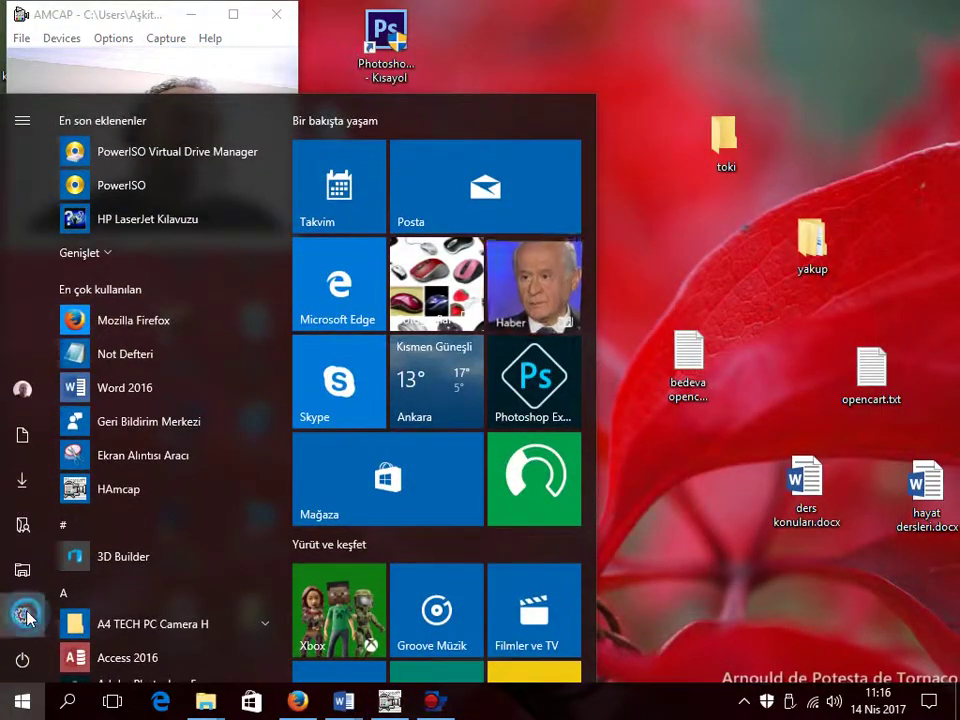
{"action": "left_click", "coordinate": [22, 615]}
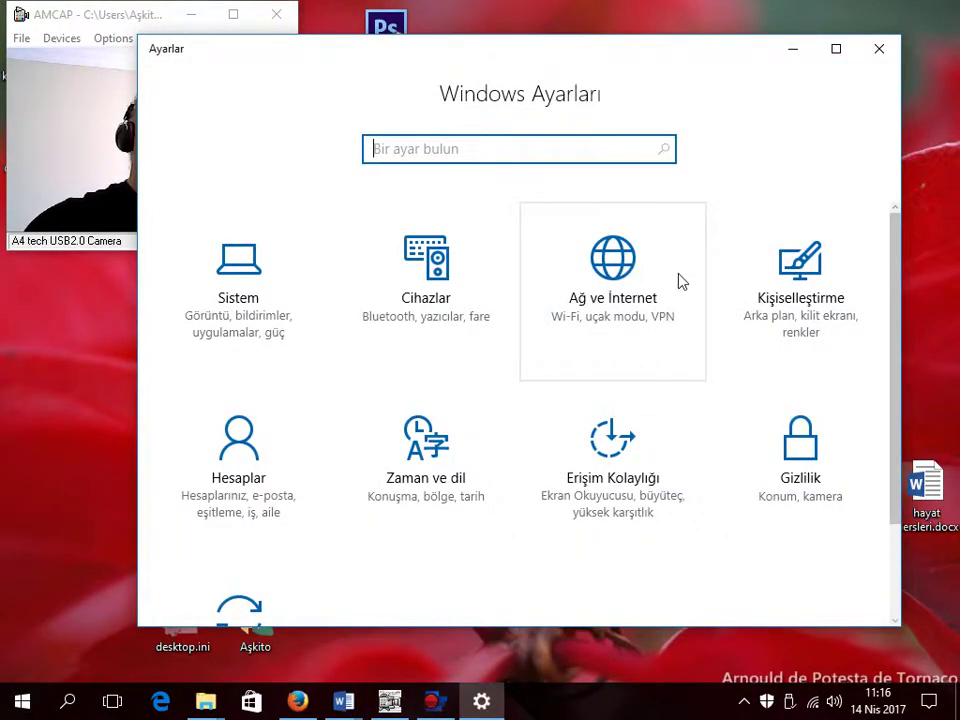
{"action": "left_click", "coordinate": [789, 264]}
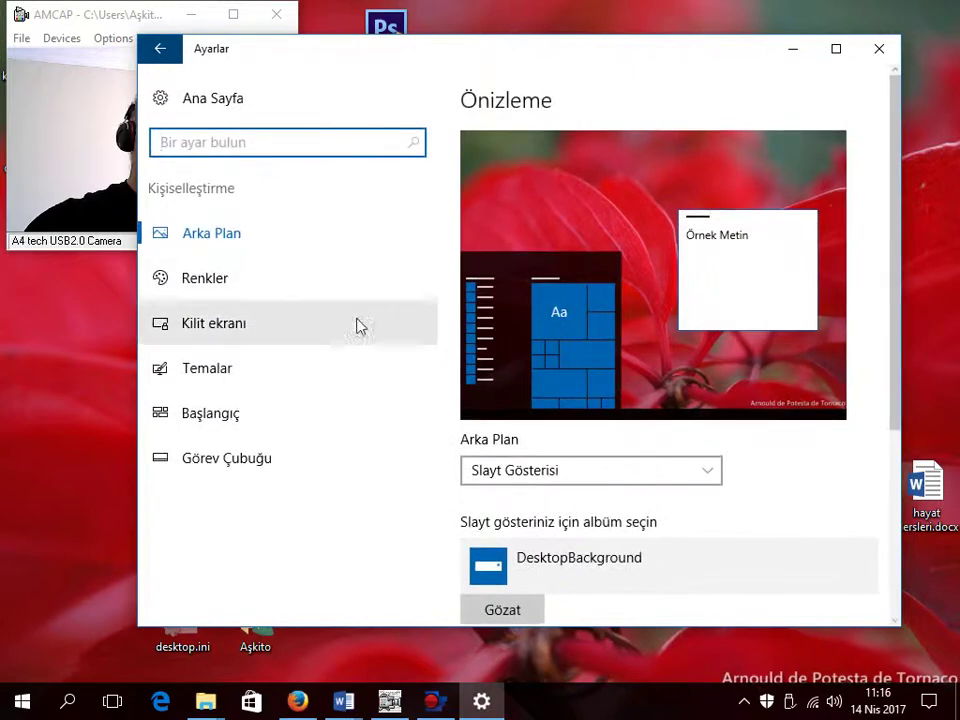
{"action": "left_click", "coordinate": [231, 332]}
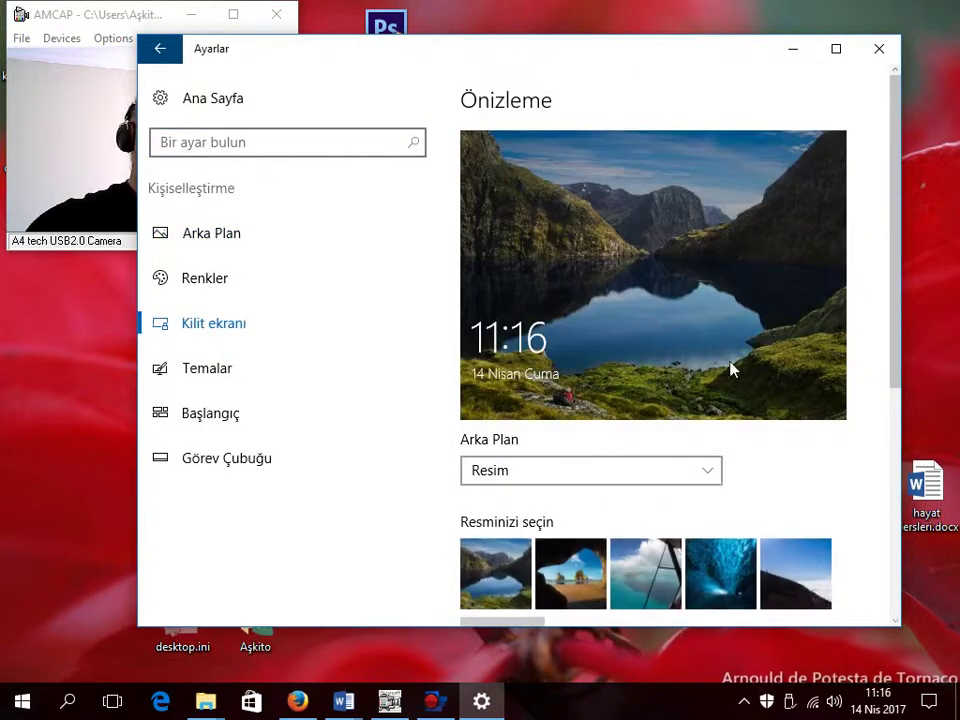
{"action": "scroll", "coordinate": [731, 369], "scroll_direction": "down", "scroll_amount": 5}
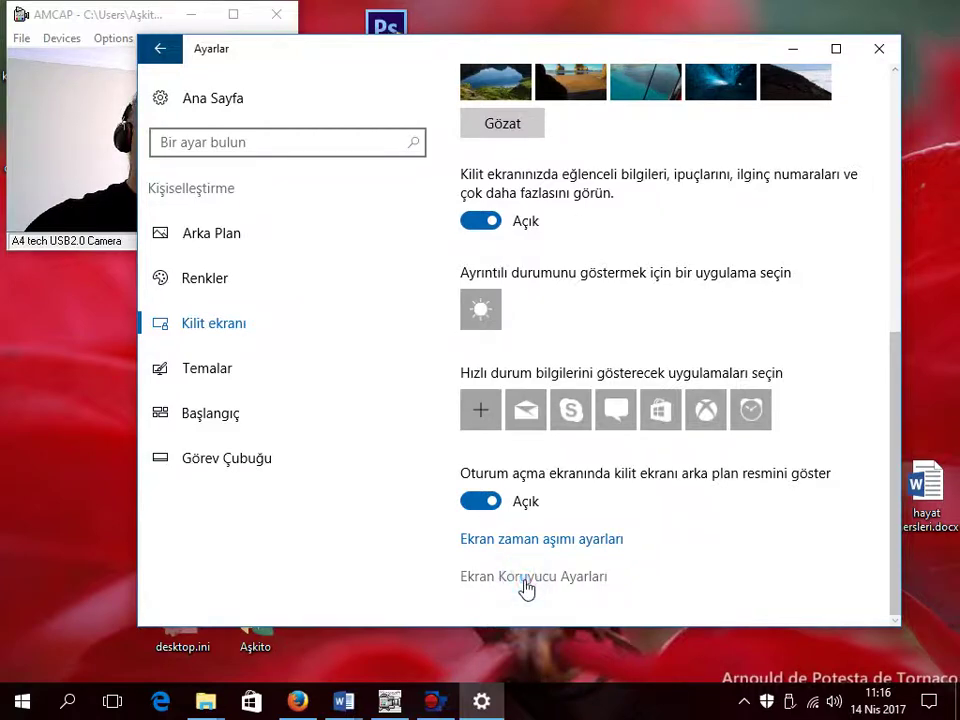
{"action": "left_click", "coordinate": [525, 580]}
{"action": "left_click", "coordinate": [436, 581]}
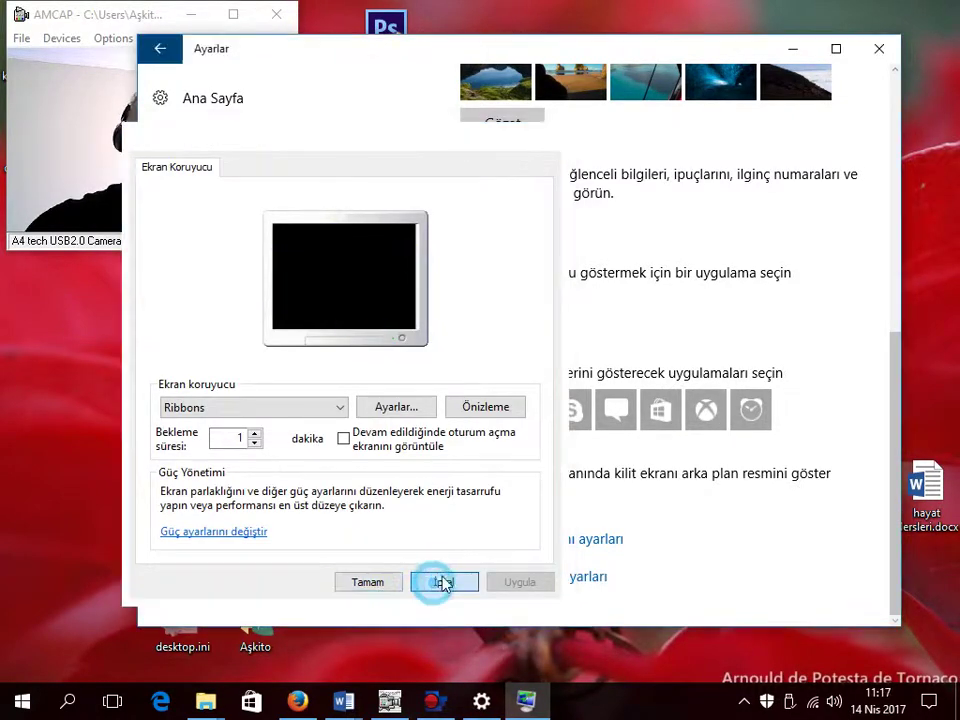
{"action": "left_click", "coordinate": [879, 48]}
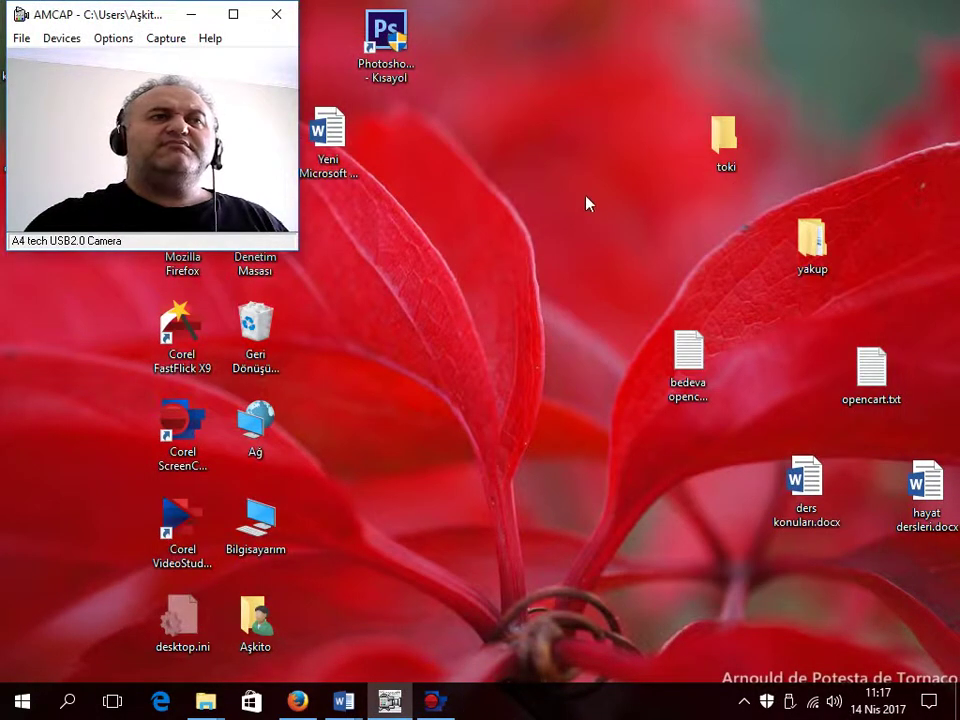
{"action": "right_click", "coordinate": [546, 185]}
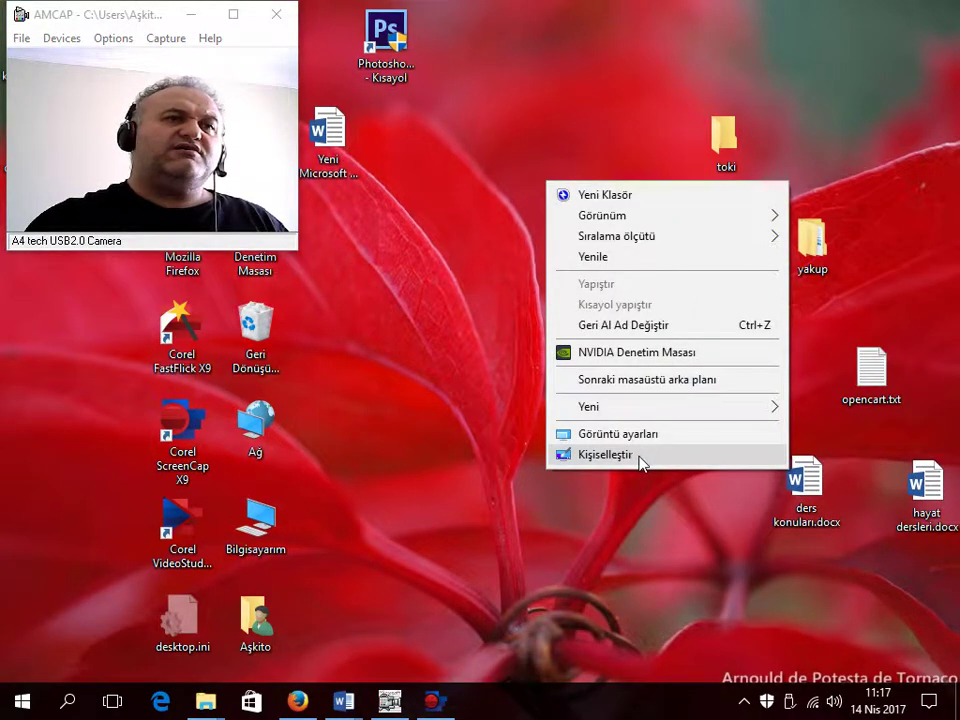
{"action": "left_click", "coordinate": [639, 460]}
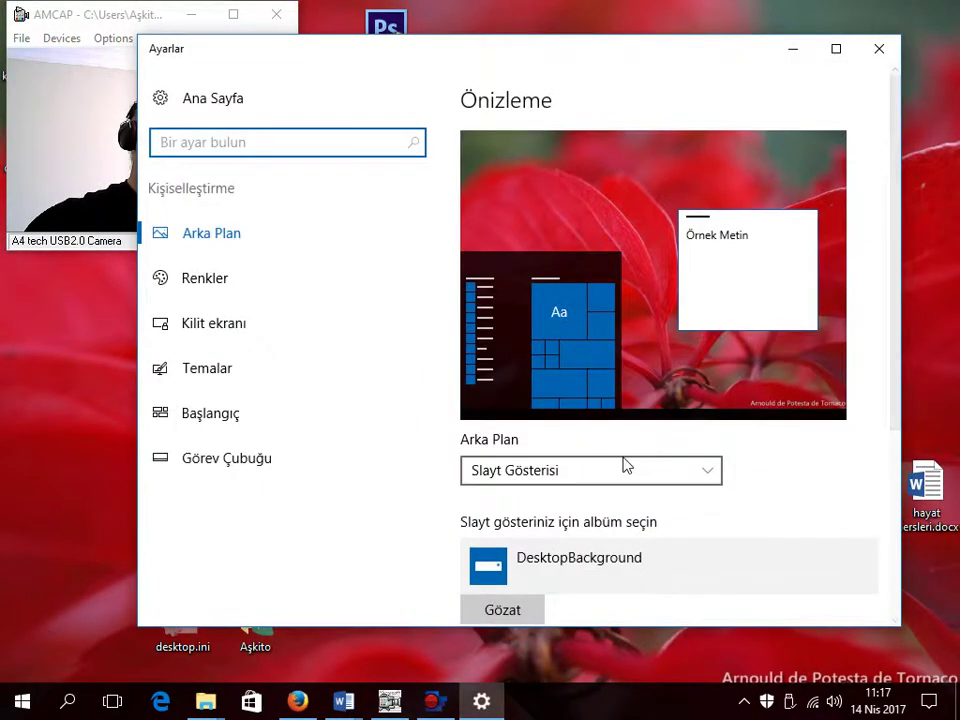
{"action": "left_click", "coordinate": [220, 323]}
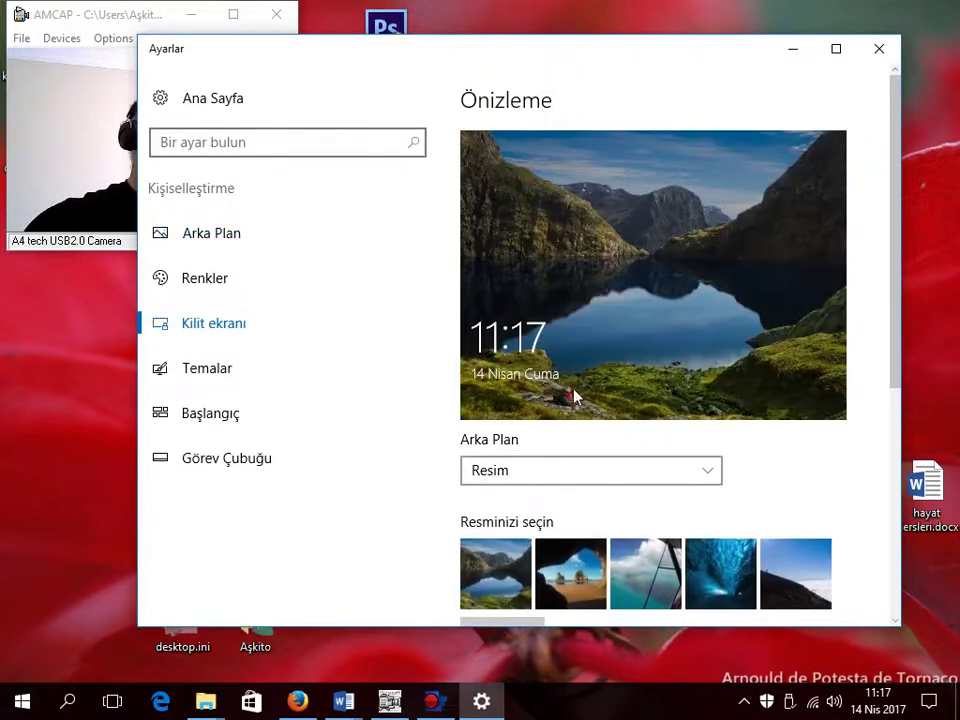
{"action": "scroll", "coordinate": [572, 392], "scroll_direction": "down", "scroll_amount": 5}
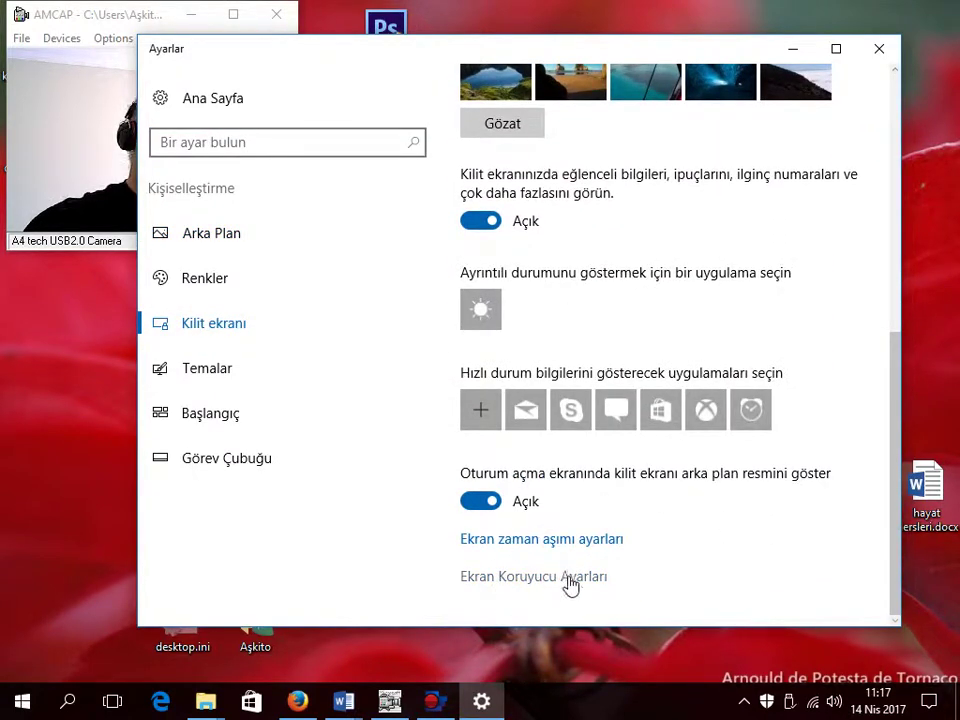
{"action": "left_click", "coordinate": [563, 578]}
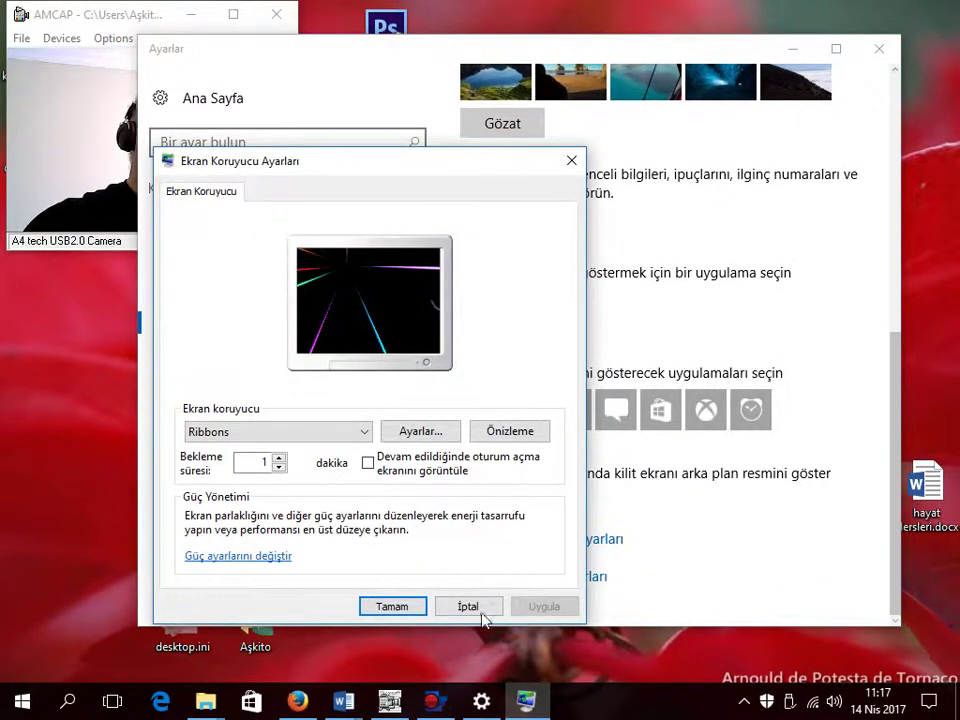
{"action": "left_click", "coordinate": [472, 604]}
{"action": "left_click", "coordinate": [880, 48]}
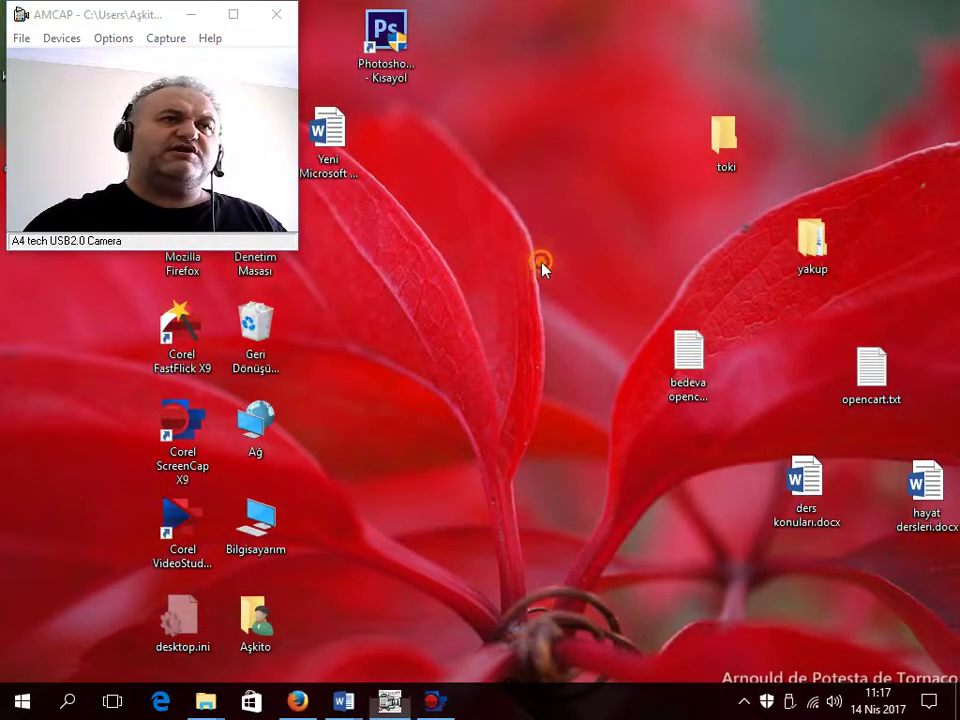
{"action": "right_click", "coordinate": [541, 258]}
{"action": "left_click", "coordinate": [630, 516]}
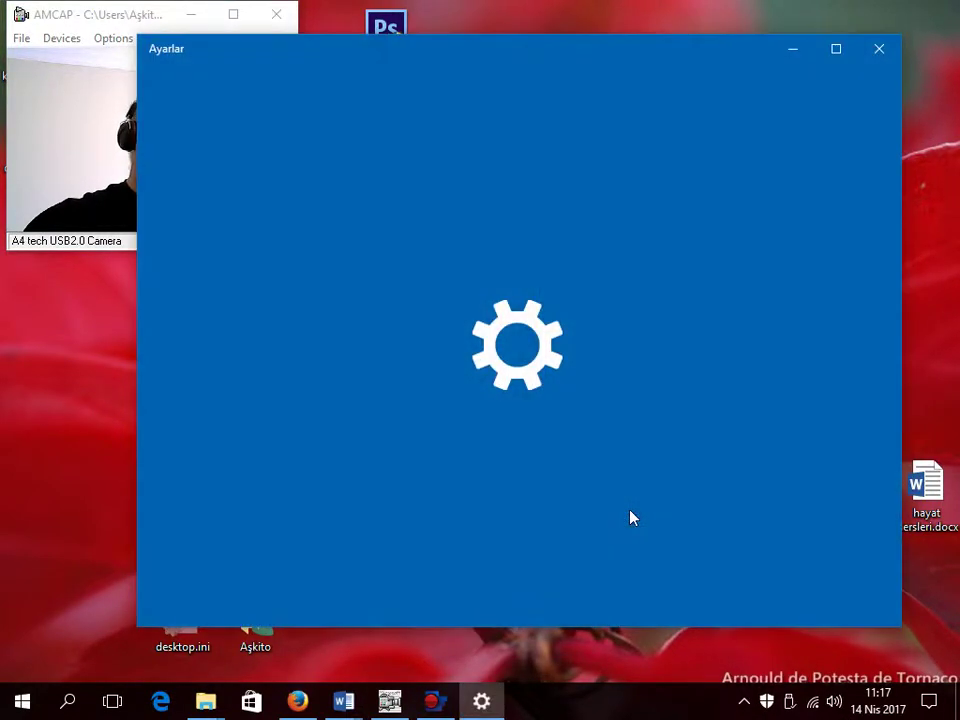
{"action": "scroll", "coordinate": [305, 447], "scroll_direction": "down", "scroll_amount": 1}
{"action": "scroll", "coordinate": [305, 447], "scroll_direction": "down", "scroll_amount": 3}
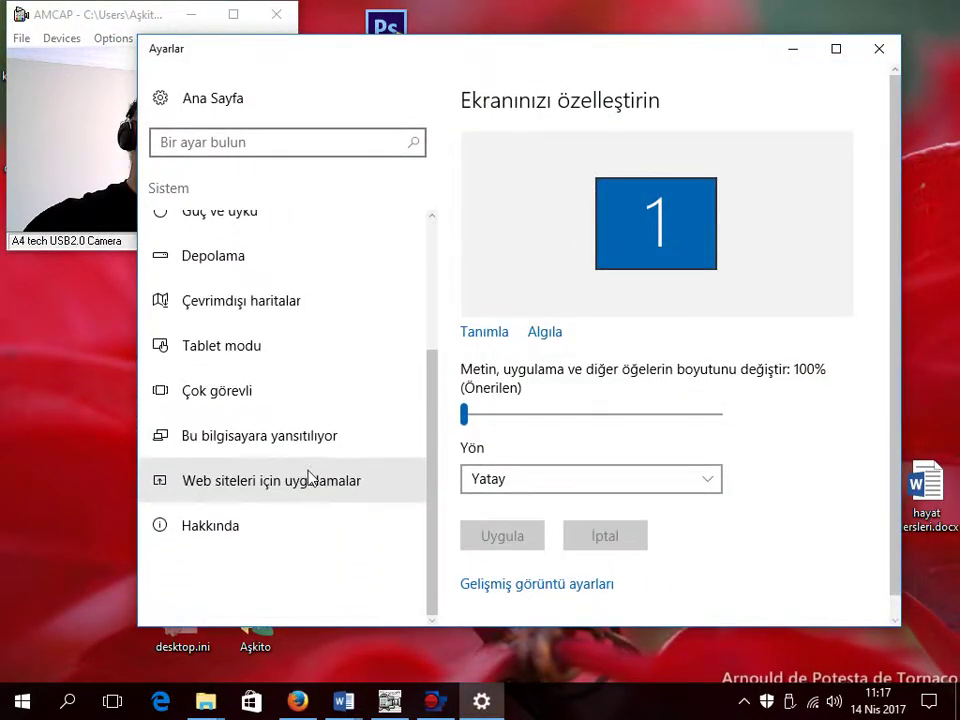
{"action": "scroll", "coordinate": [336, 452], "scroll_direction": "up", "scroll_amount": 1}
{"action": "scroll", "coordinate": [386, 433], "scroll_direction": "up", "scroll_amount": 3}
{"action": "scroll", "coordinate": [390, 457], "scroll_direction": "down", "scroll_amount": 4}
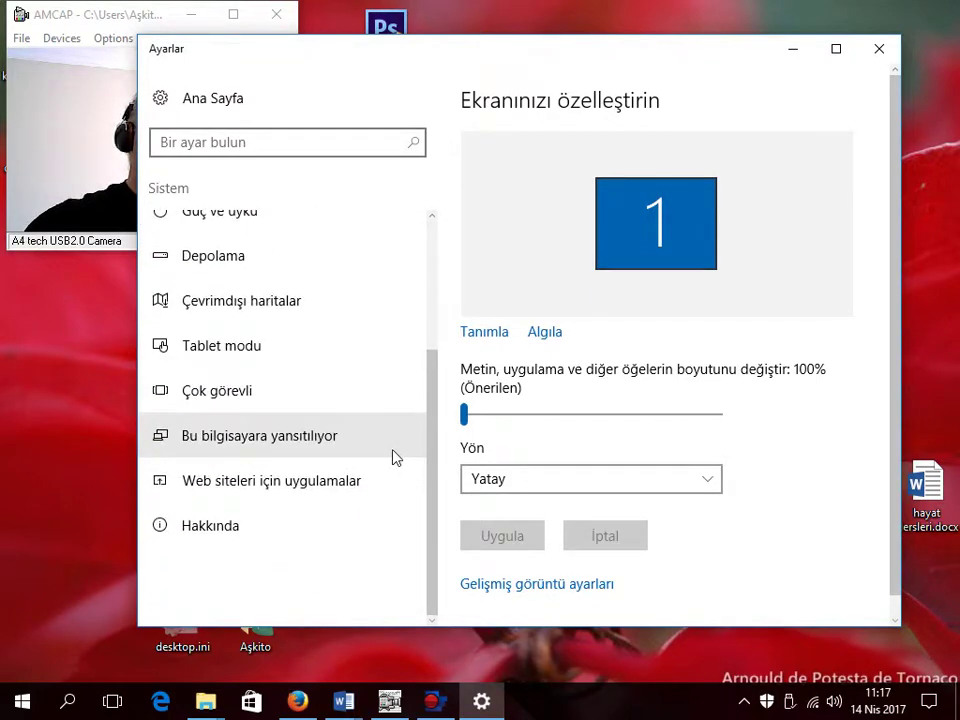
{"action": "scroll", "coordinate": [394, 456], "scroll_direction": "up", "scroll_amount": 4}
{"action": "left_click", "coordinate": [879, 48]}
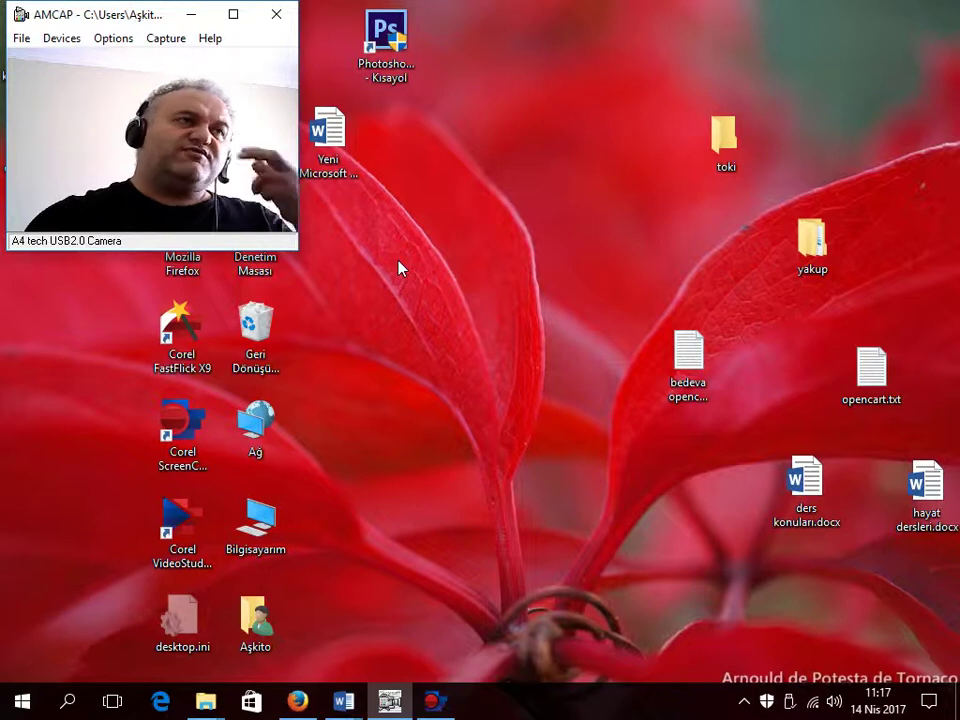
{"action": "right_click", "coordinate": [430, 246]}
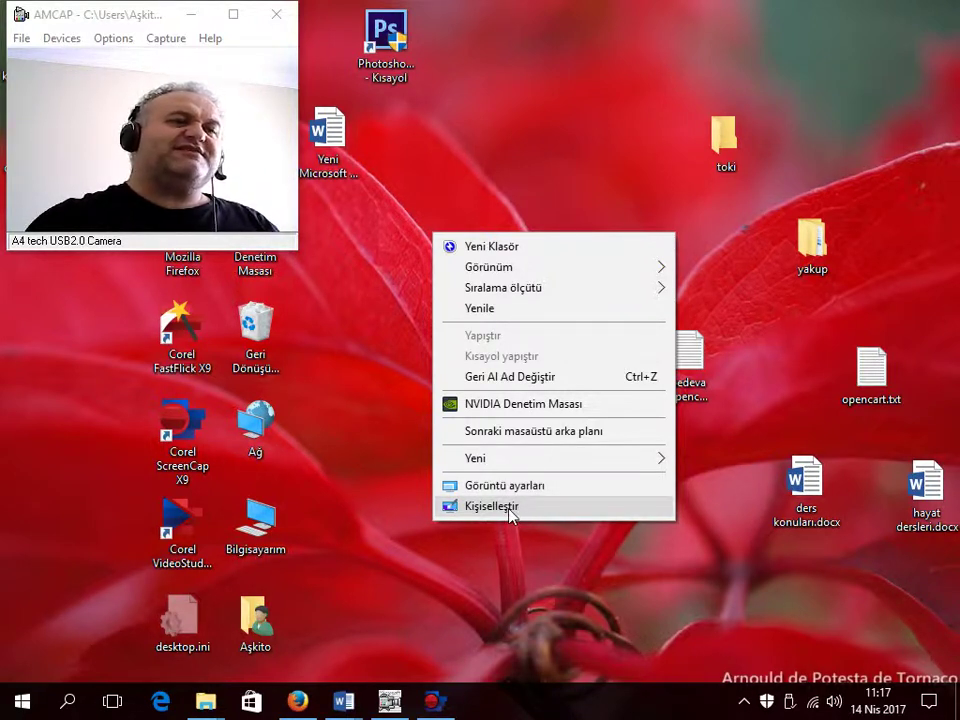
{"action": "left_click", "coordinate": [491, 506]}
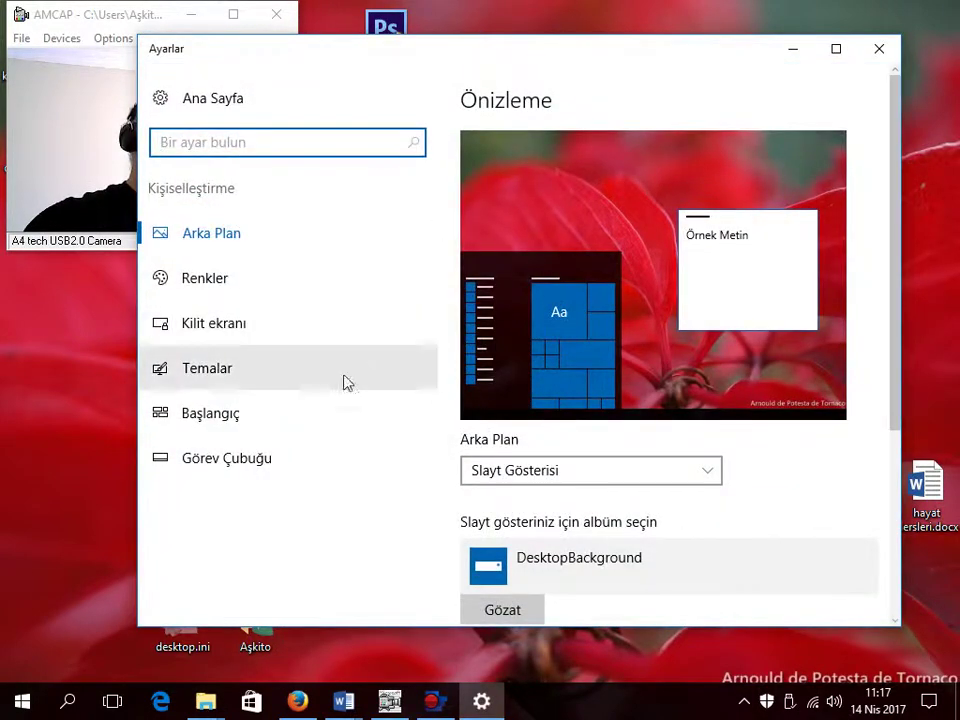
{"action": "left_click", "coordinate": [236, 326]}
{"action": "scroll", "coordinate": [600, 450], "scroll_direction": "down", "scroll_amount": 4}
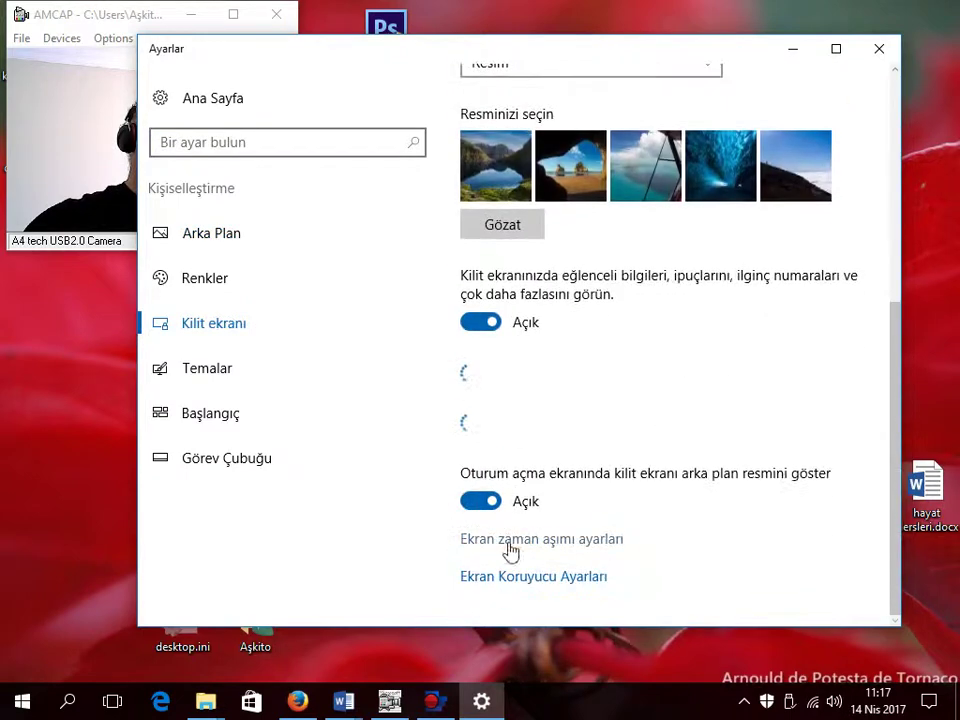
{"action": "scroll", "coordinate": [540, 583], "scroll_direction": "down", "scroll_amount": 2}
{"action": "left_click", "coordinate": [560, 577]}
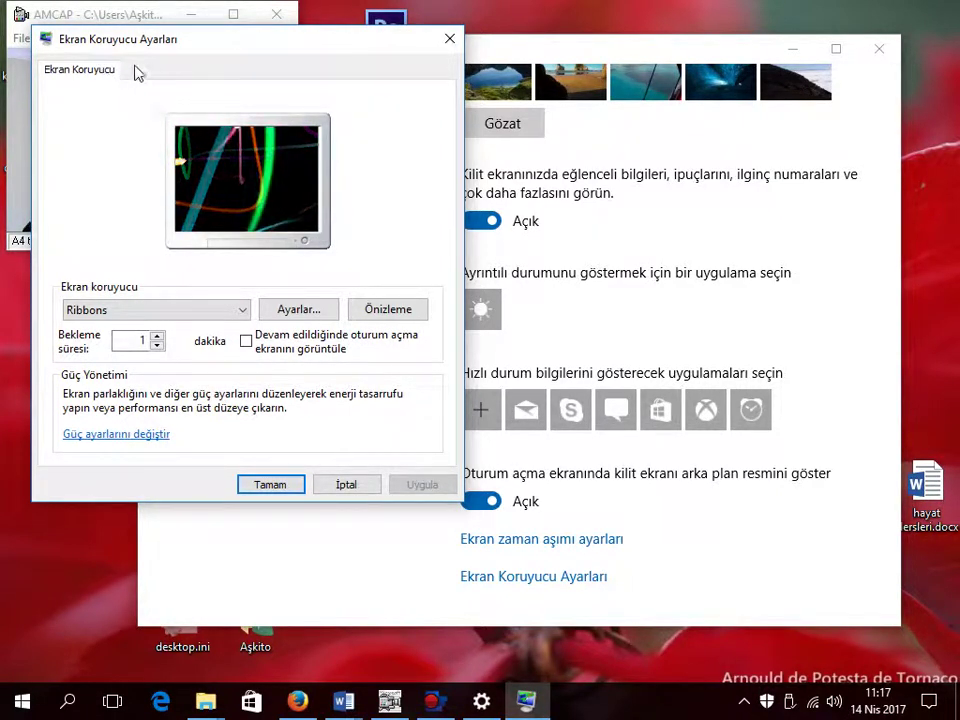
{"action": "left_click", "coordinate": [348, 485]}
{"action": "left_click", "coordinate": [877, 50]}
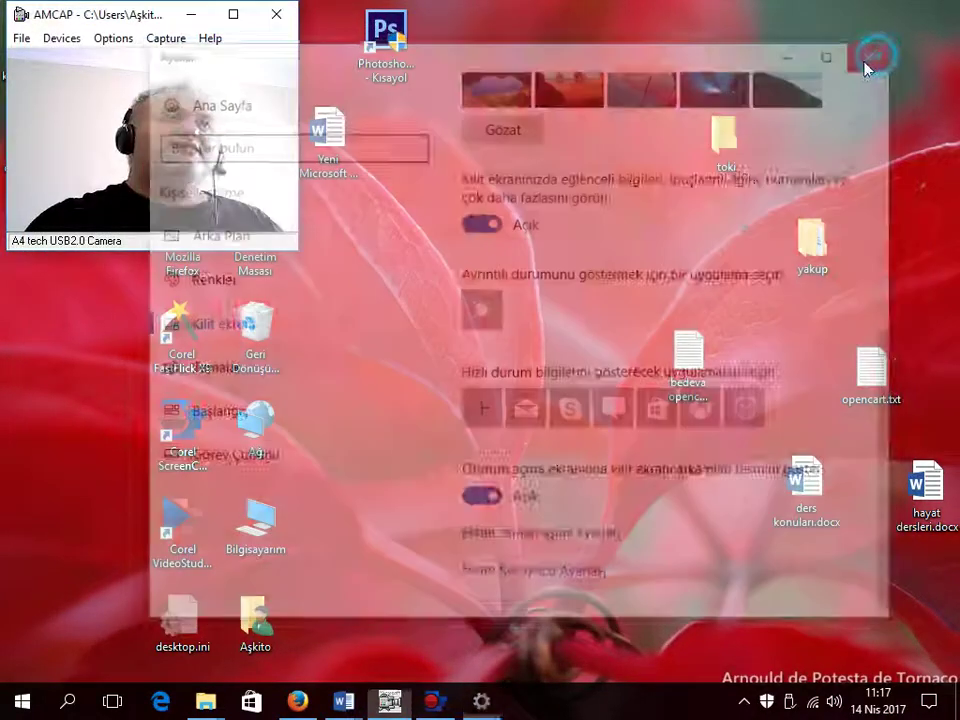